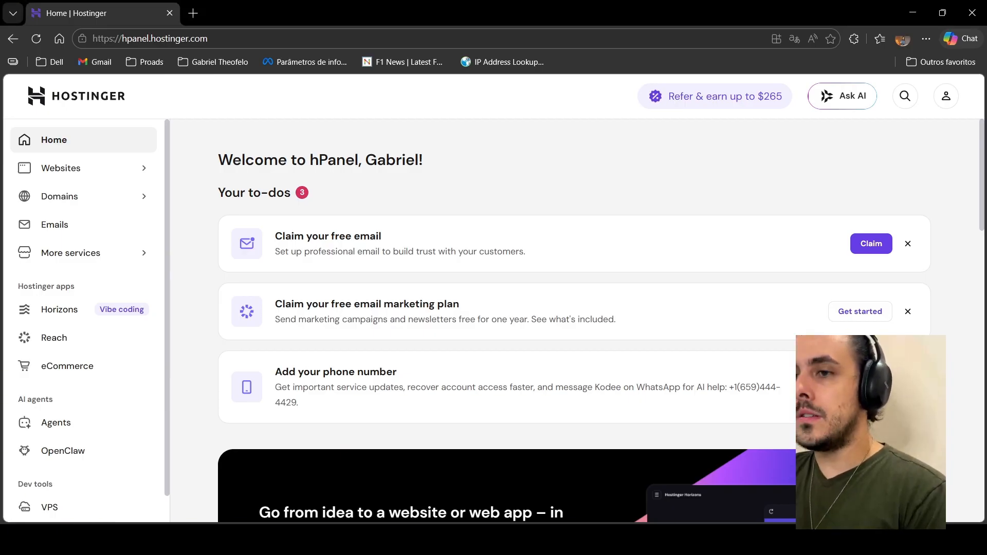
# Open Websites and scroll through the full Owned websites list under the Business plan.
pyautogui.click(100, 174)
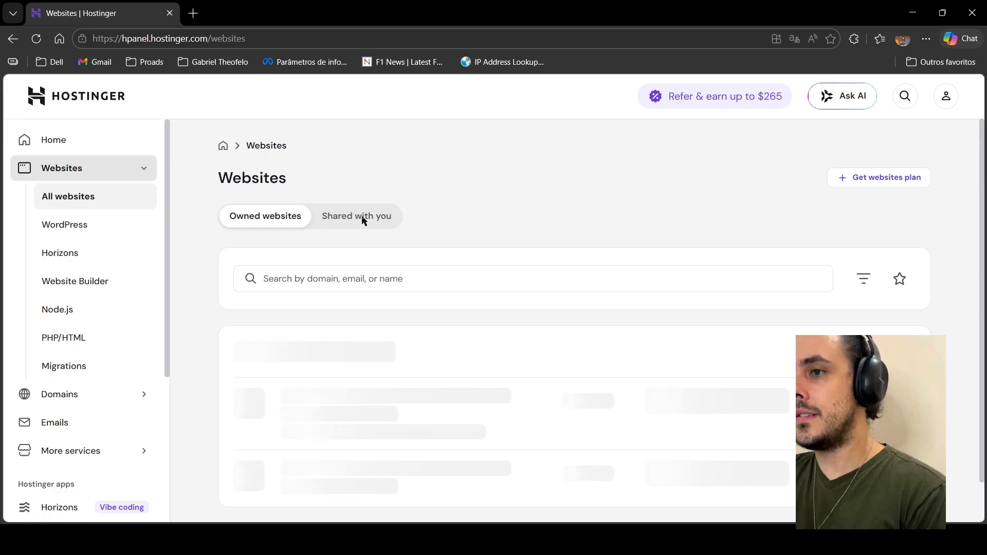
pyautogui.scroll(-5, 617, 461)
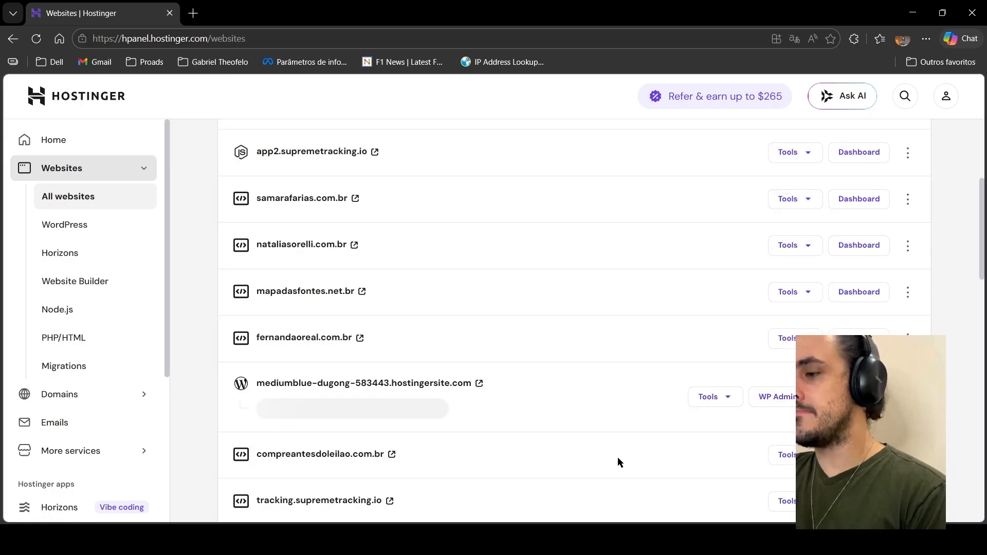
pyautogui.scroll(3, 618, 462)
pyautogui.scroll(-3, 708, 347)
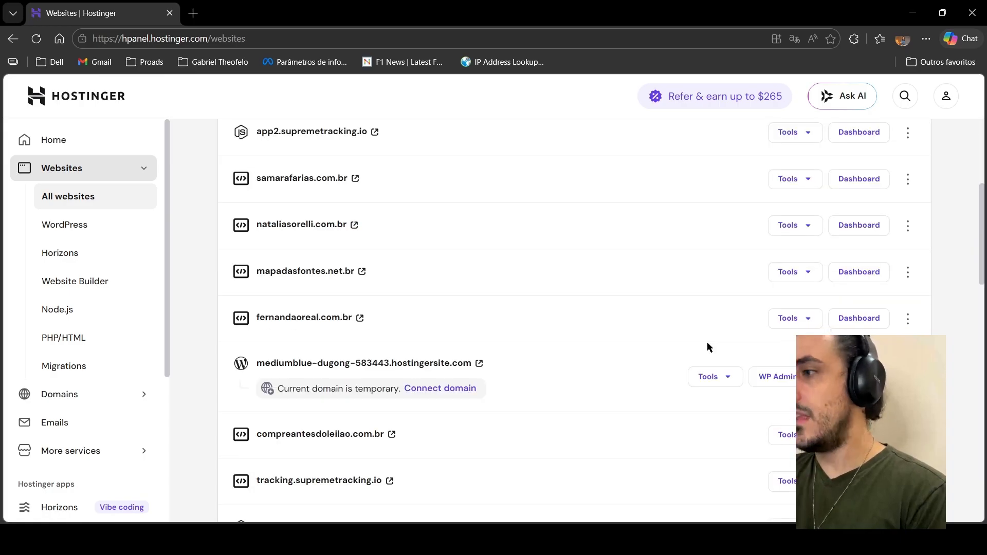
pyautogui.scroll(3, 708, 342)
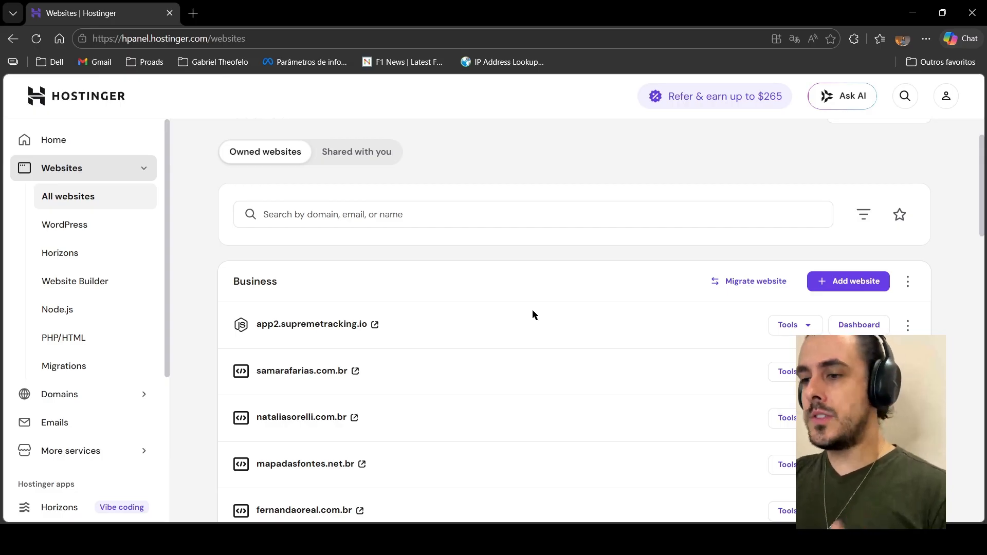
pyautogui.scroll(-2, 533, 278)
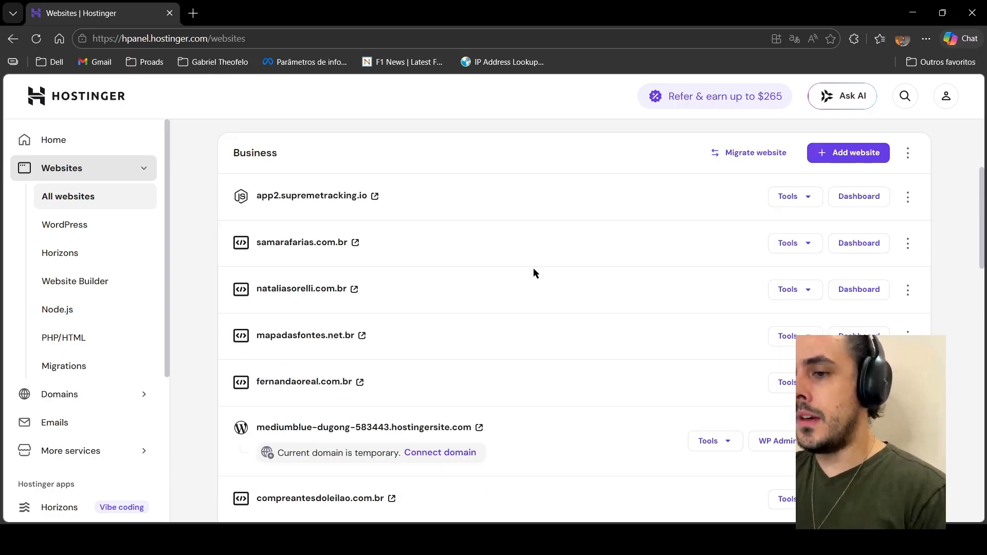
pyautogui.scroll(-4, 308, 293)
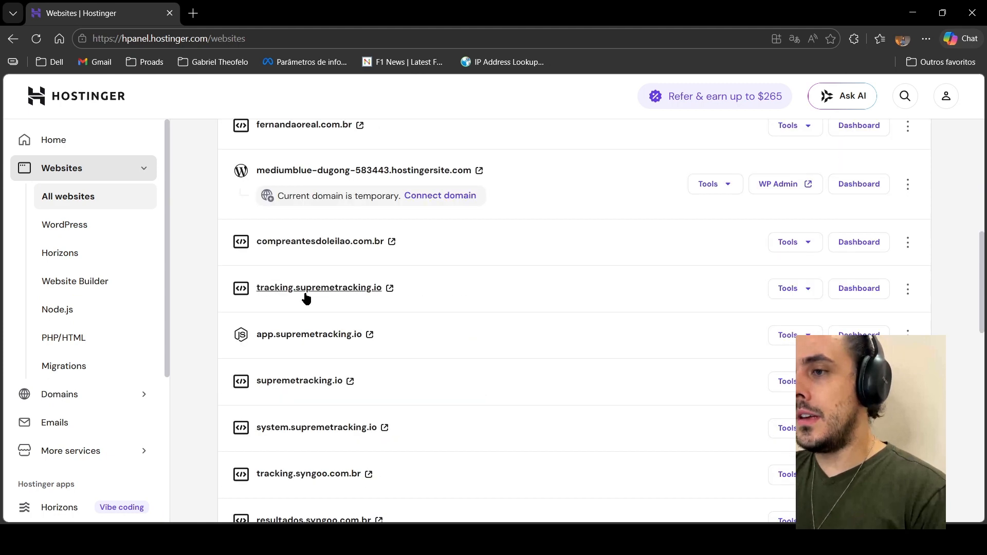
pyautogui.scroll(-2, 355, 292)
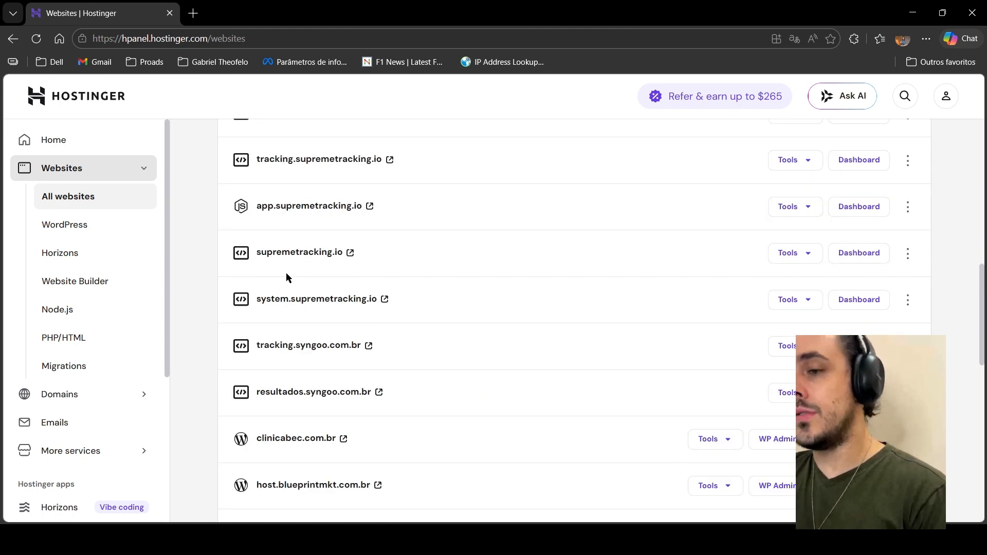
pyautogui.scroll(3, 337, 280)
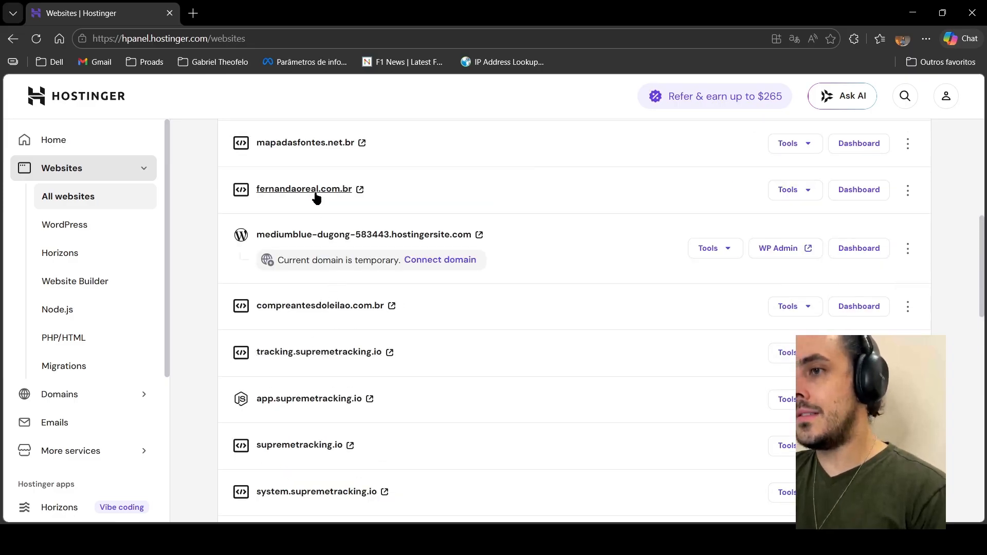
pyautogui.scroll(1, 316, 198)
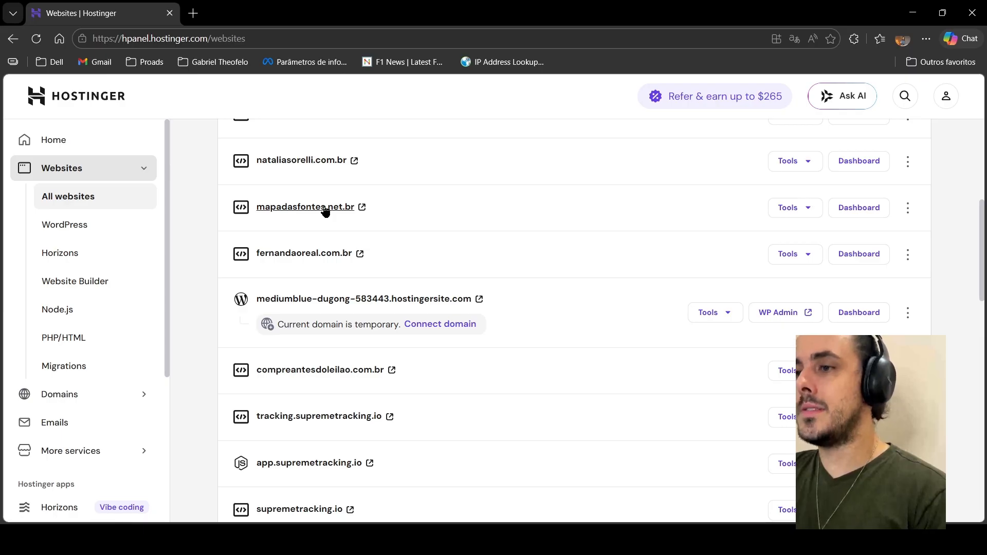
pyautogui.scroll(5, 370, 222)
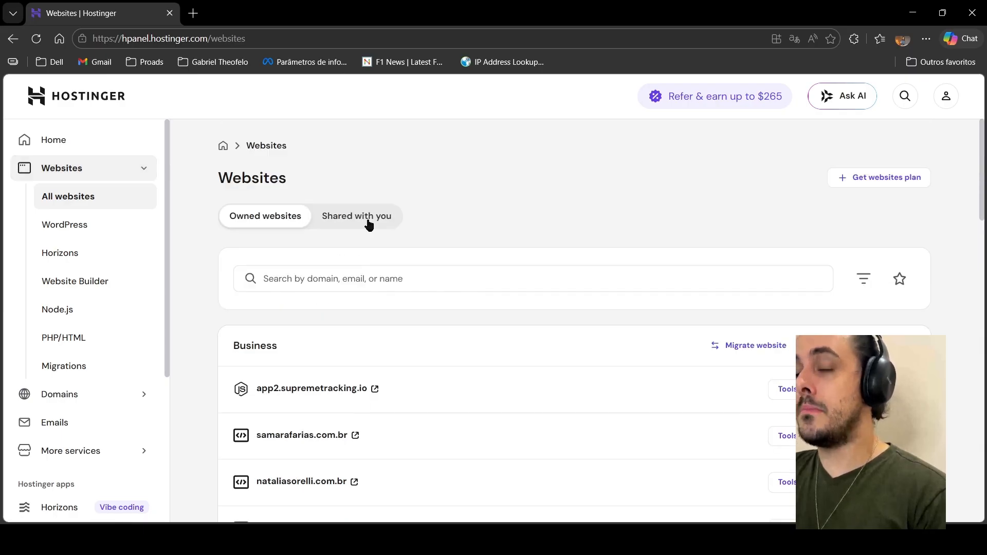
# From the Shared with you list, open File Manager for drlucasrossato.com.br.
pyautogui.click(368, 224)
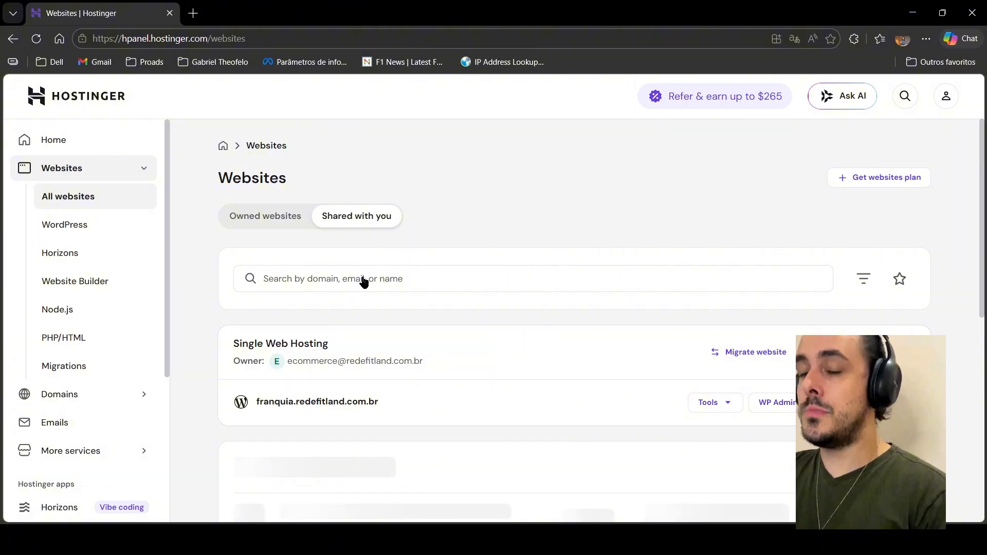
pyautogui.scroll(-3, 421, 199)
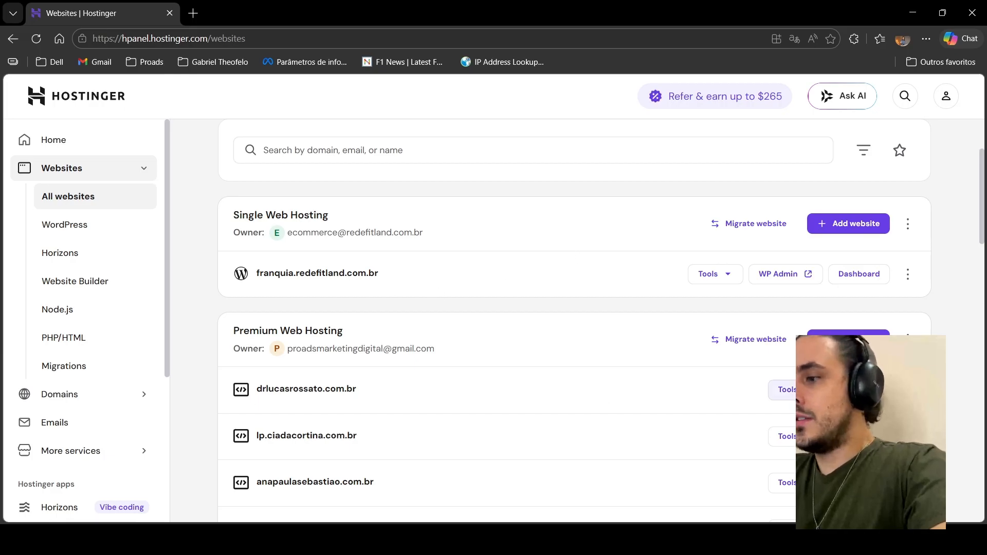
pyautogui.click(782, 389)
pyautogui.click(784, 412)
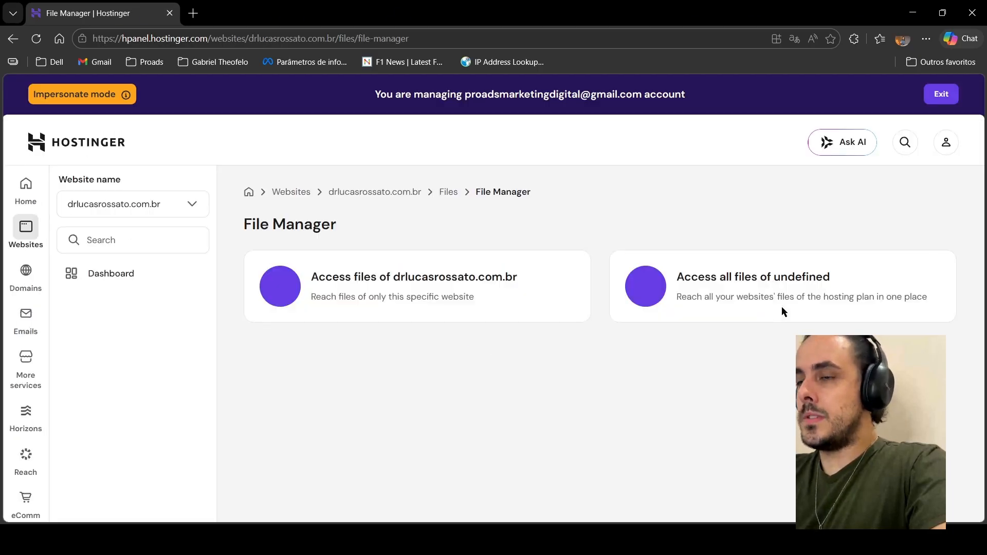
# Access all files, open public_html, and start creating a new folder there.
pyautogui.click(781, 308)
pyautogui.click(297, 211)
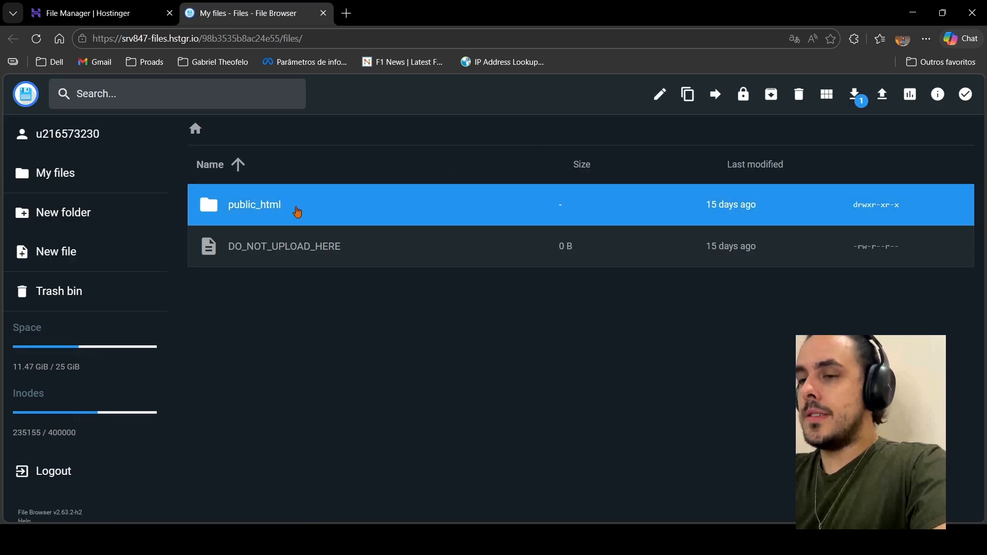
pyautogui.click(297, 211)
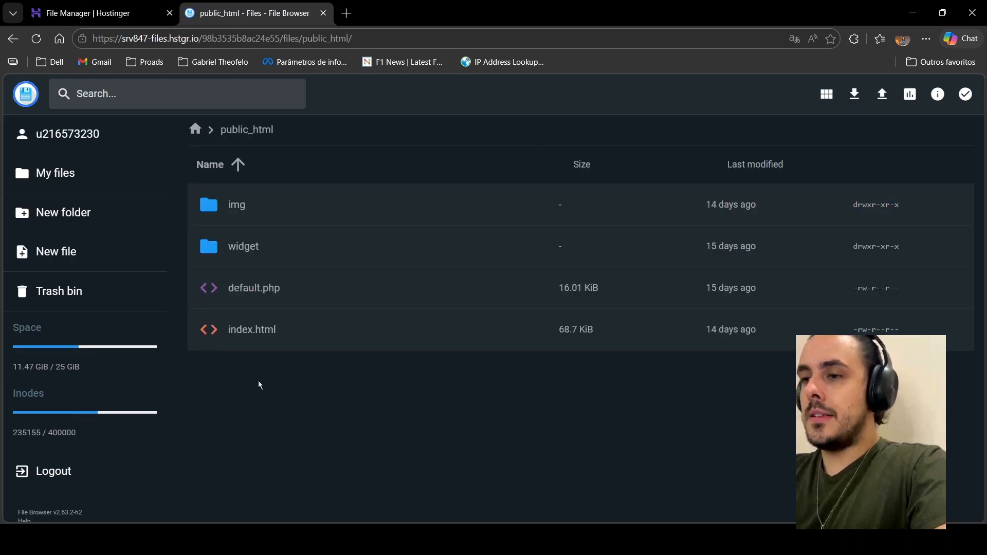
pyautogui.click(294, 347)
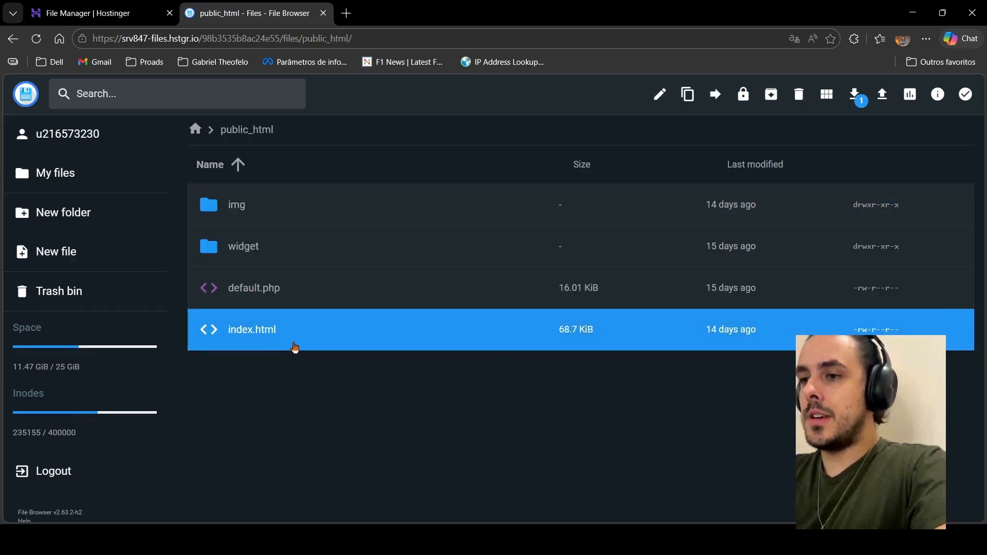
pyautogui.click(291, 364)
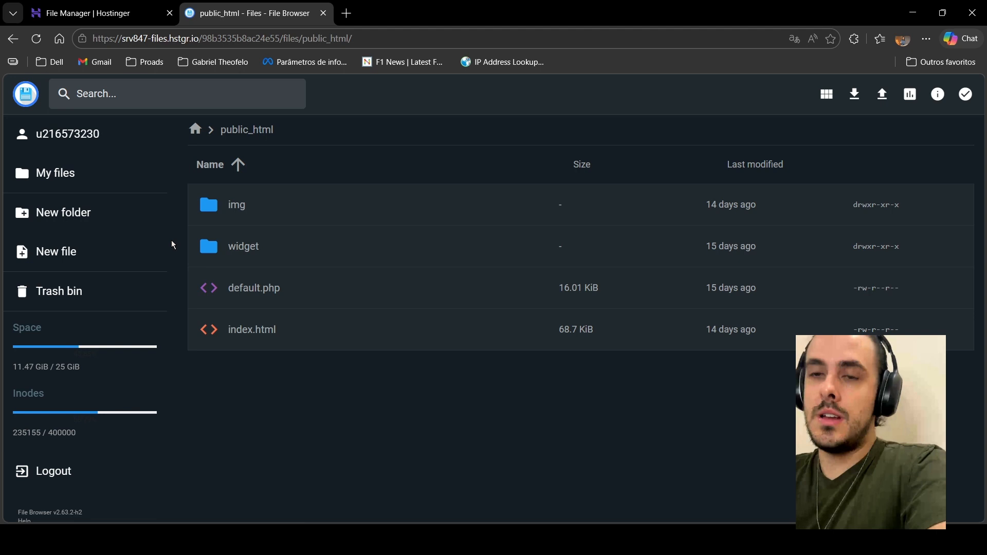
pyautogui.click(91, 220)
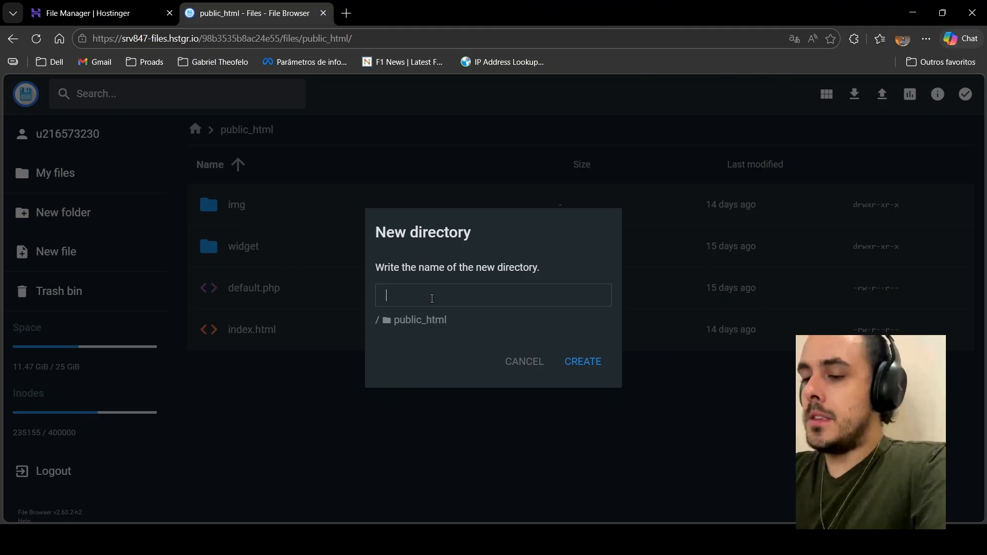
# Create a folder named supreme in public_html and open it.
pyautogui.write('surreme')
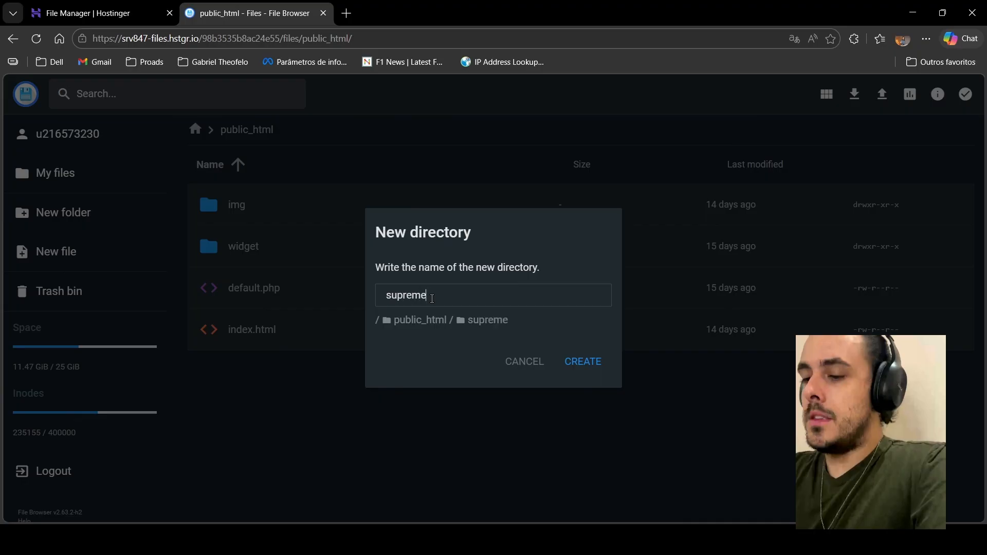
pyautogui.write('-tracking')
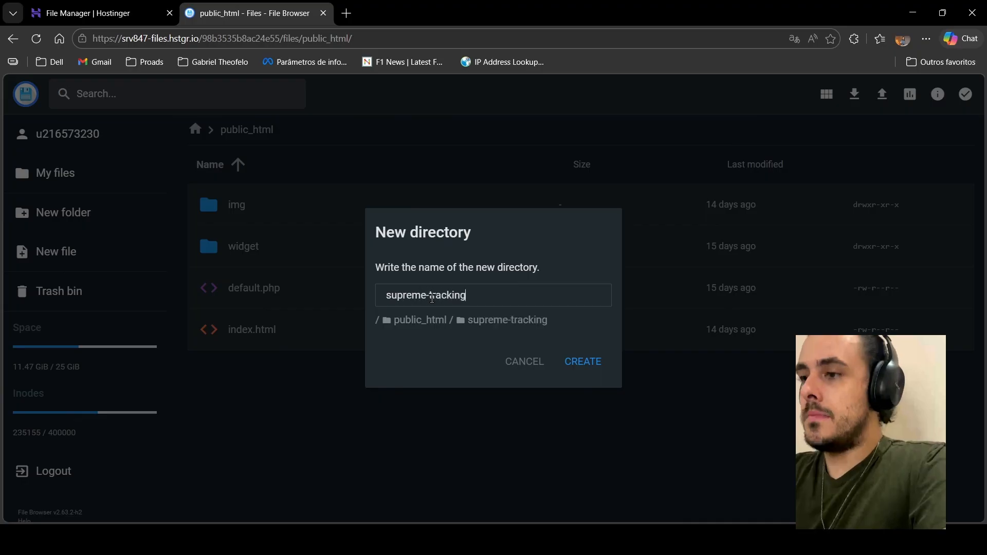
pyautogui.press('BackSpace')
pyautogui.press('BackSpace')
pyautogui.press('BackSpace')
pyautogui.press('BackSpace')
pyautogui.press('BackSpace')
pyautogui.press('BackSpace')
pyautogui.press('BackSpace')
pyautogui.press('BackSpace')
pyautogui.press('BackSpace')
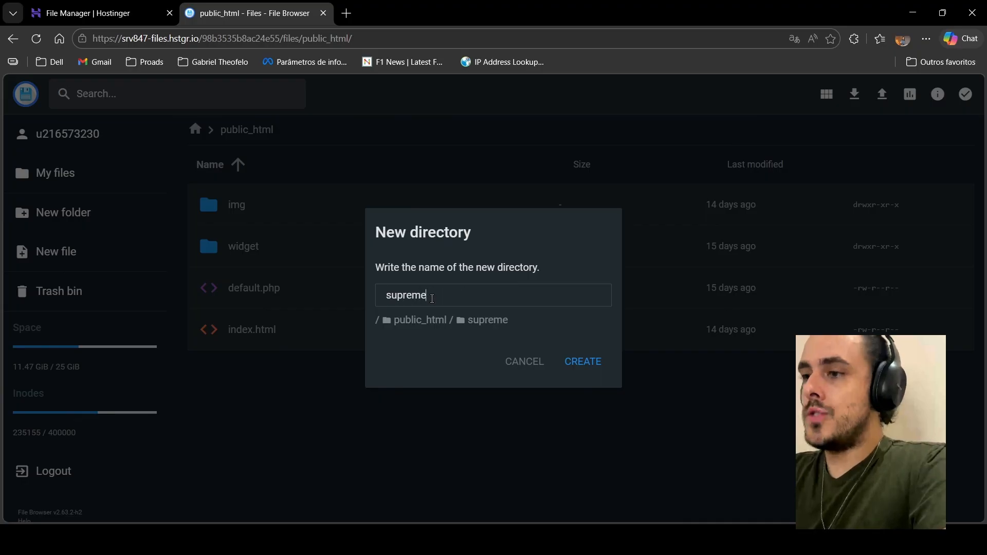
pyautogui.click(586, 367)
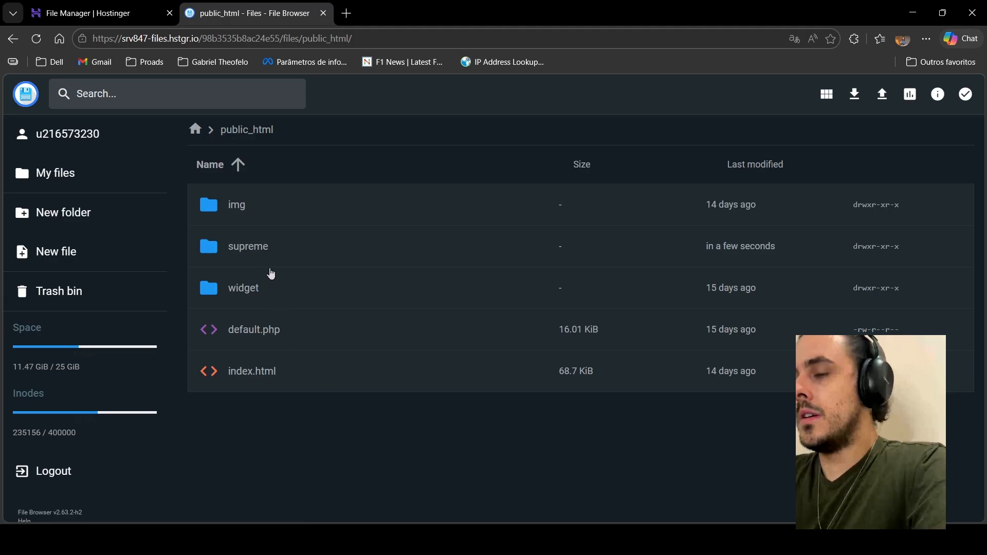
pyautogui.doubleClick(267, 252)
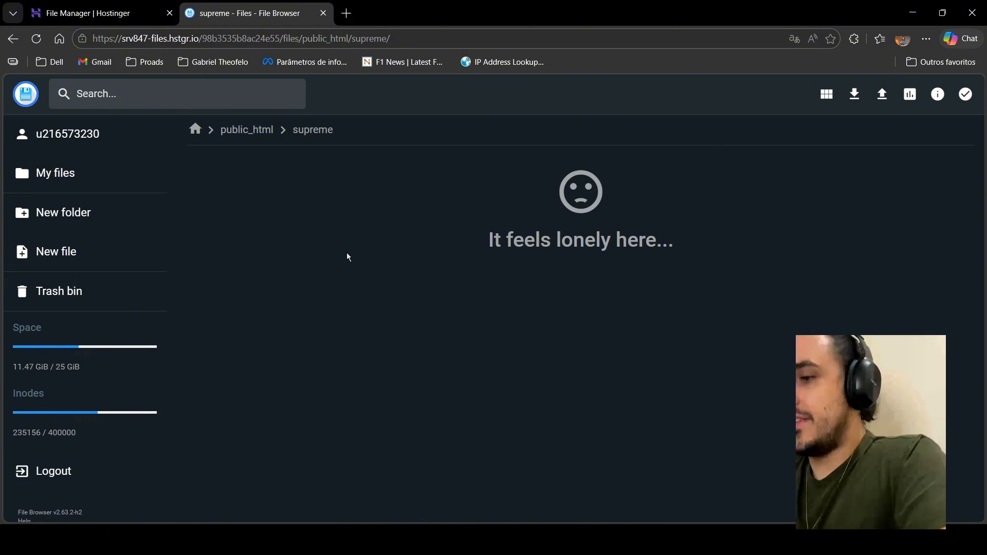
pyautogui.click(352, 21)
# Load the Supreme Tracking app at app.supremetracking.io.
pyautogui.write('https://app.supremetracking.io')
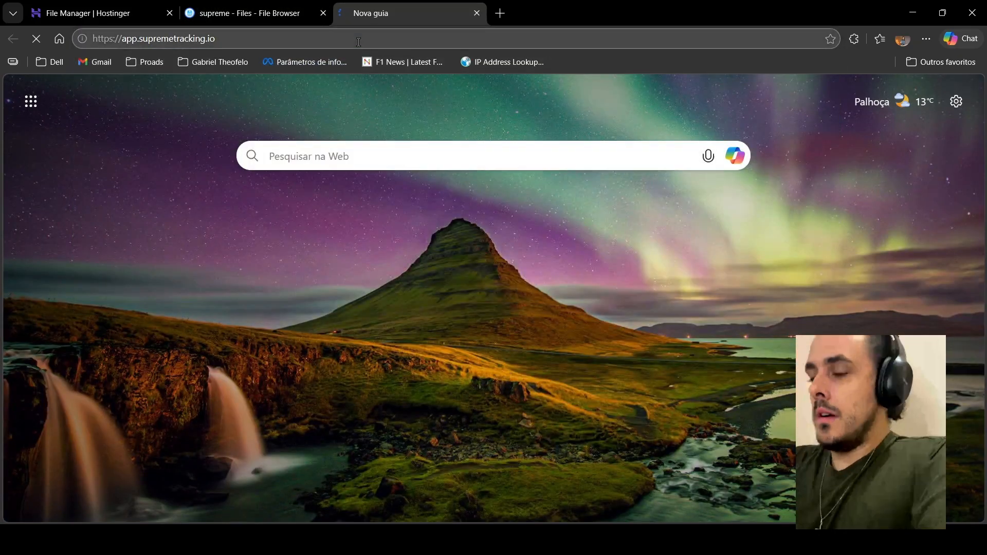
pyautogui.press('Return')
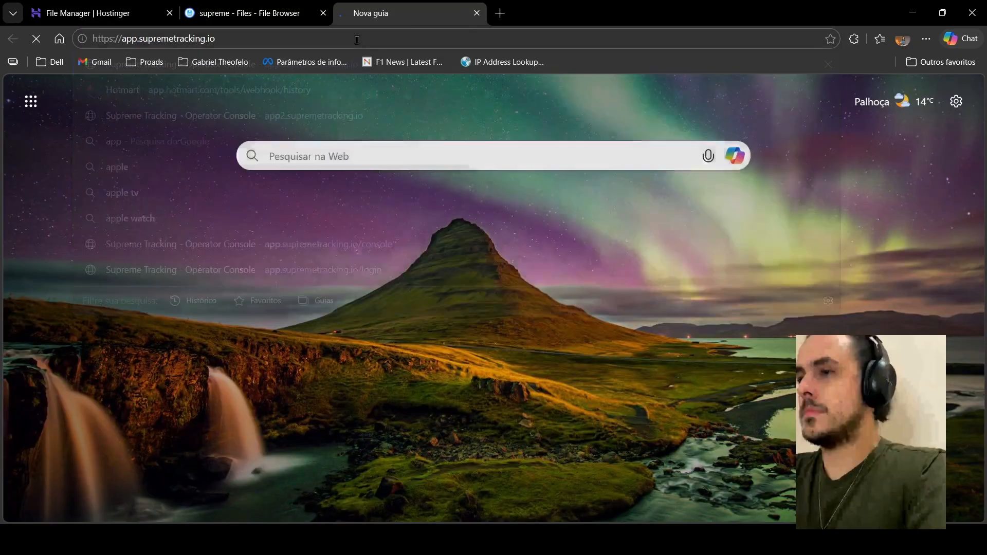
pyautogui.press('Return')
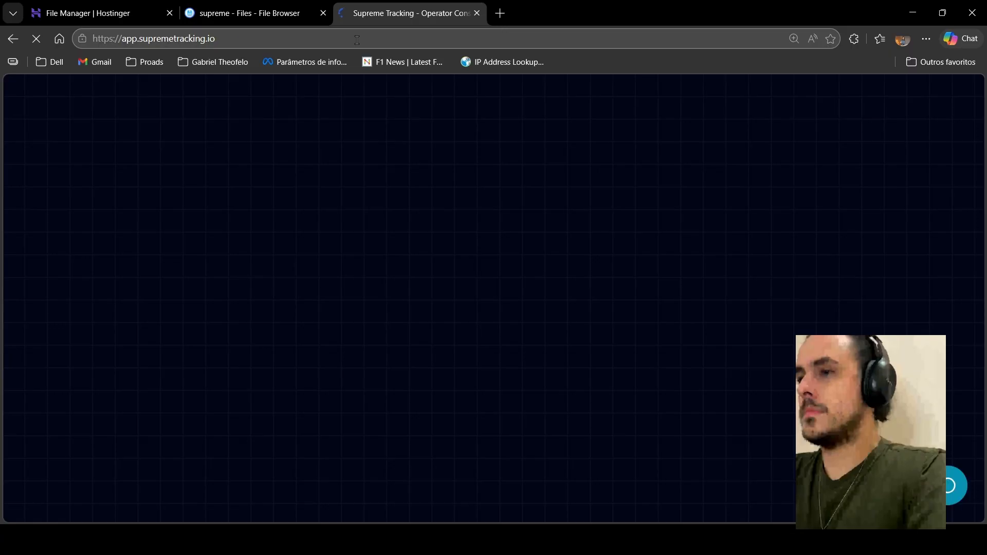
pyautogui.scroll(-2, 531, 177)
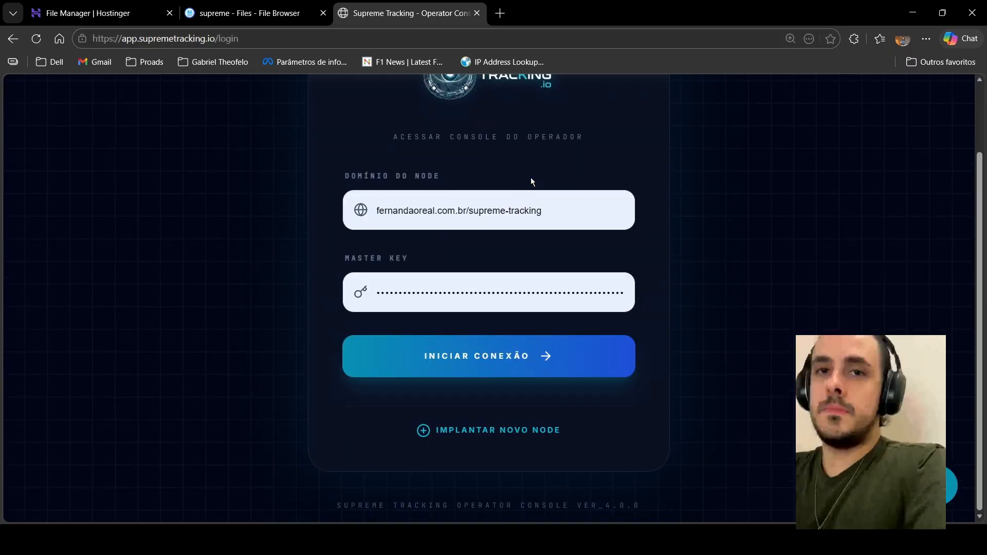
# Clear the autofilled node domain and master key, then start a new node deployment.
pyautogui.tripleClick(512, 197)
pyautogui.press('BackSpace')
pyautogui.tripleClick(529, 284)
pyautogui.press('BackSpace')
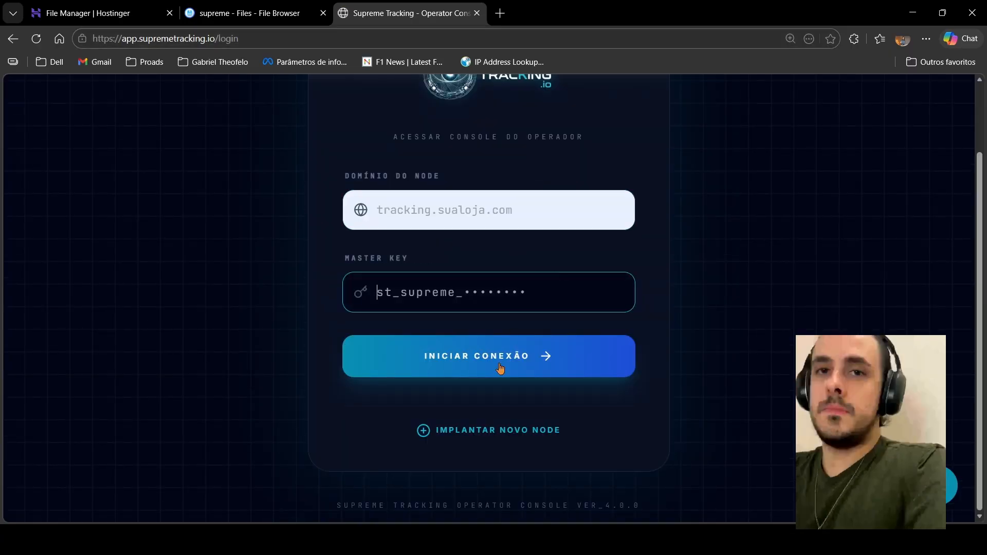
pyautogui.click(489, 436)
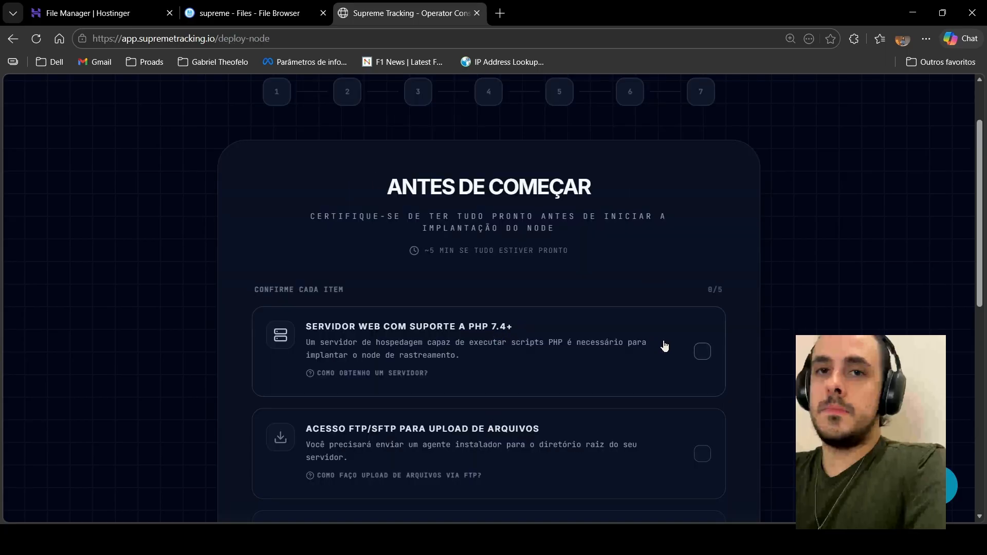
# Confirm the PHP server, FTP/SFTP, domain and MySQL credentials checklist items.
pyautogui.click(662, 352)
pyautogui.scroll(-4, 660, 329)
pyautogui.click(657, 221)
pyautogui.click(652, 330)
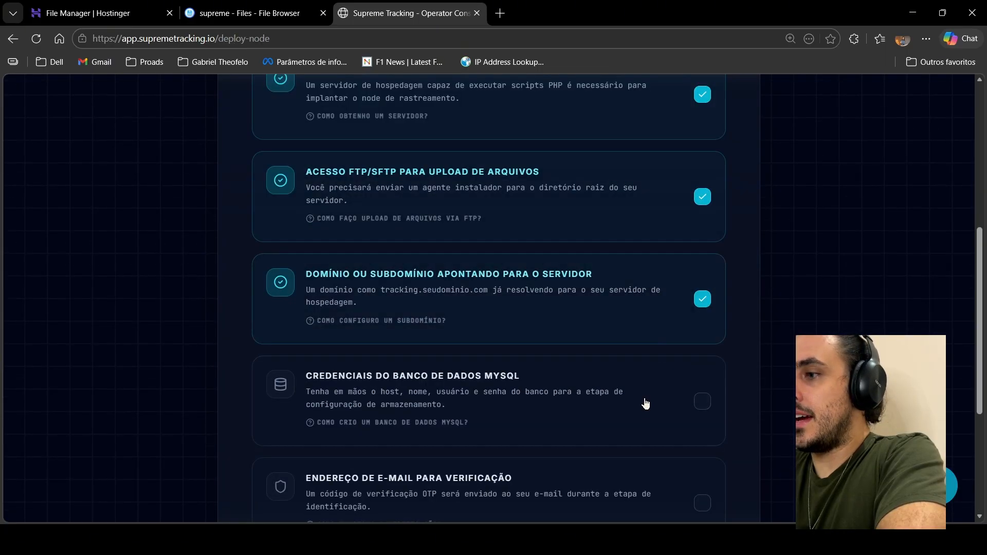
pyautogui.click(646, 404)
pyautogui.scroll(2, 633, 331)
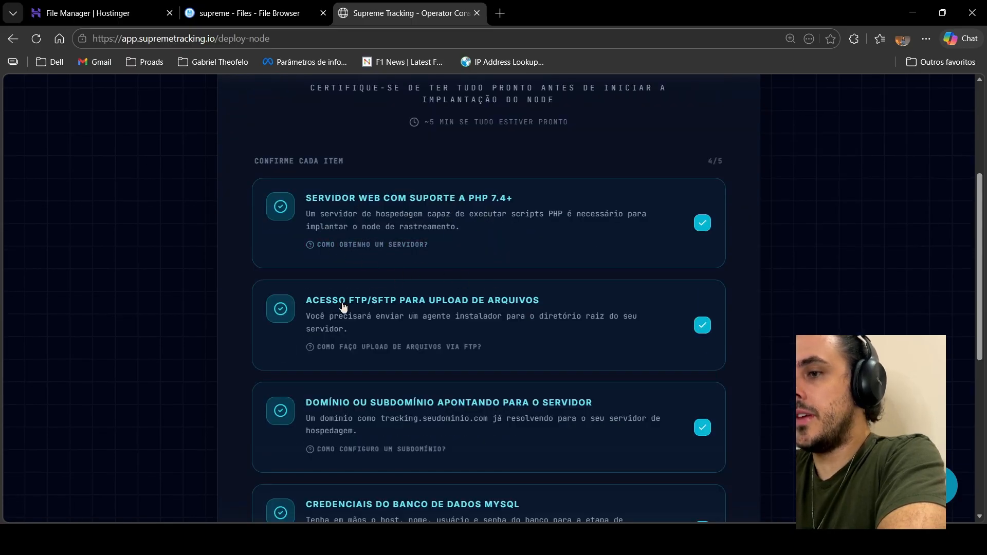
pyautogui.scroll(-1, 399, 307)
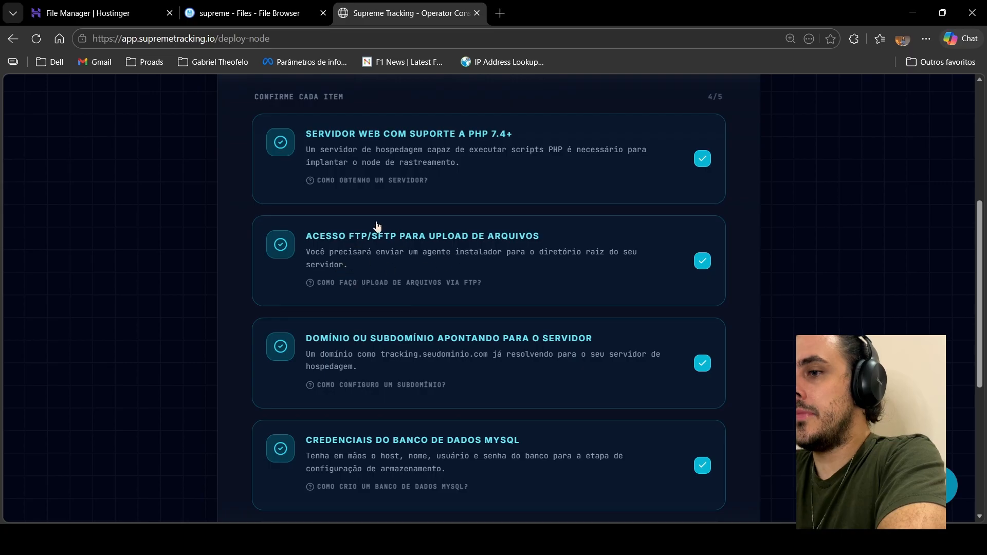
# Check the empty supreme folder on the server, then return to the checklist.
pyautogui.click(242, 13)
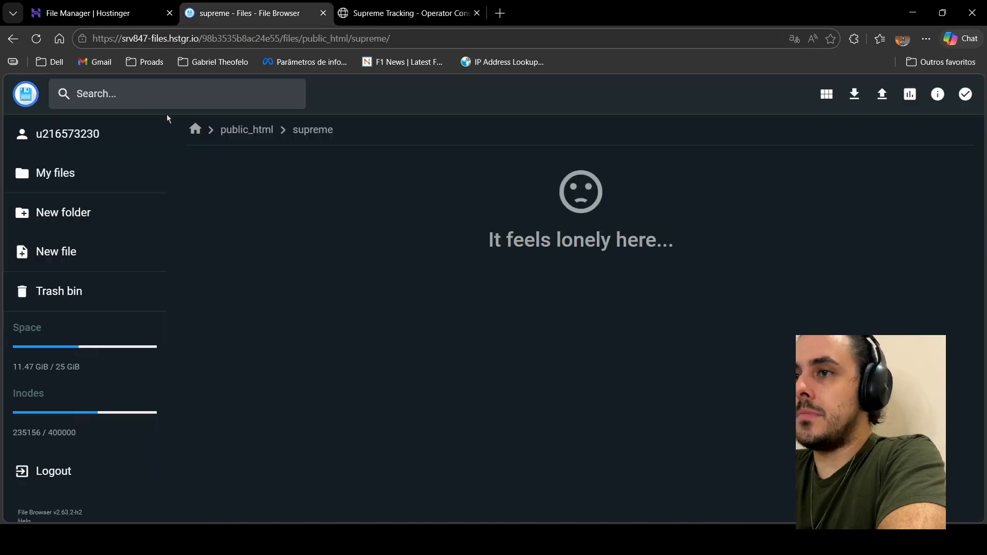
pyautogui.click(407, 13)
pyautogui.scroll(-2, 430, 206)
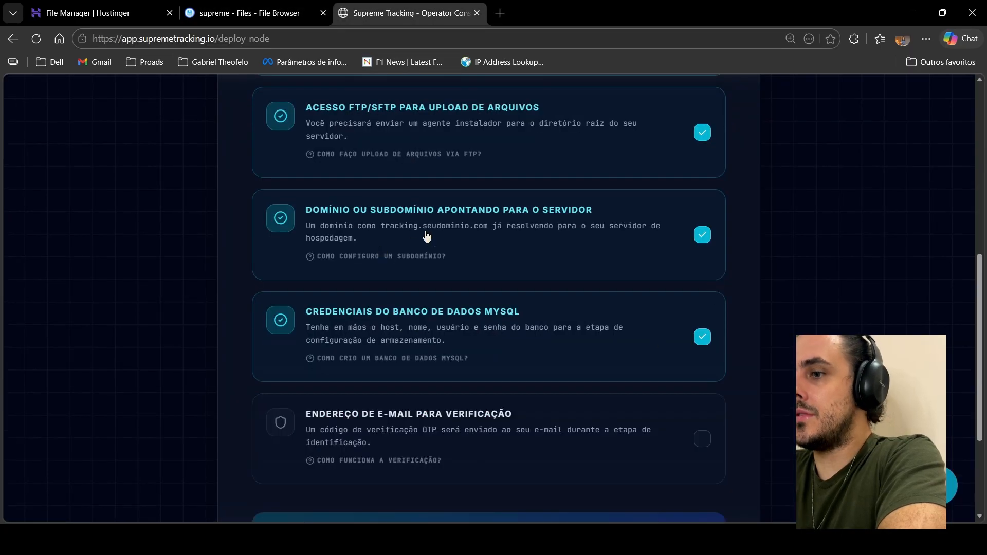
pyautogui.scroll(1, 426, 236)
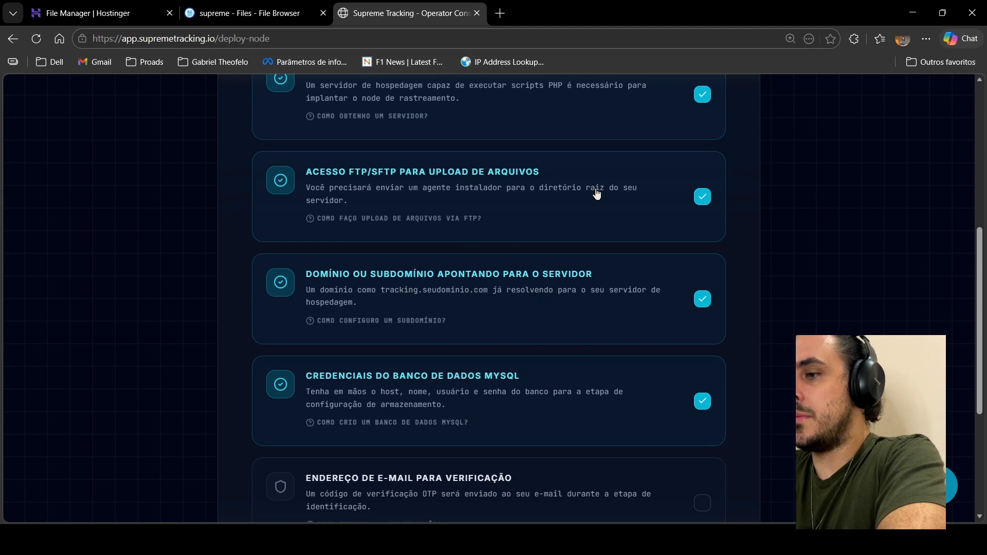
pyautogui.click(242, 13)
pyautogui.click(406, 13)
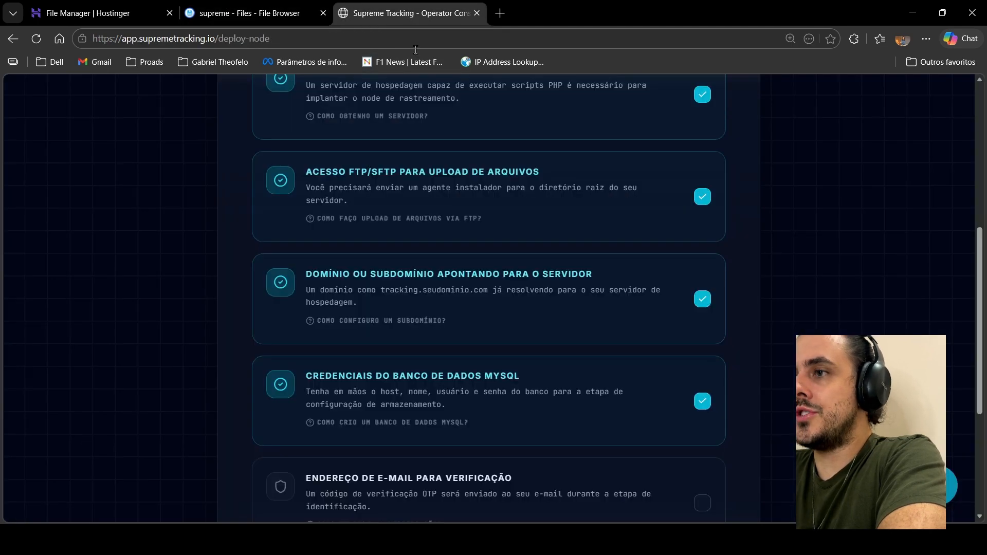
# Confirm the e-mail verification item so the checklist reaches 5/5.
pyautogui.scroll(-2, 368, 404)
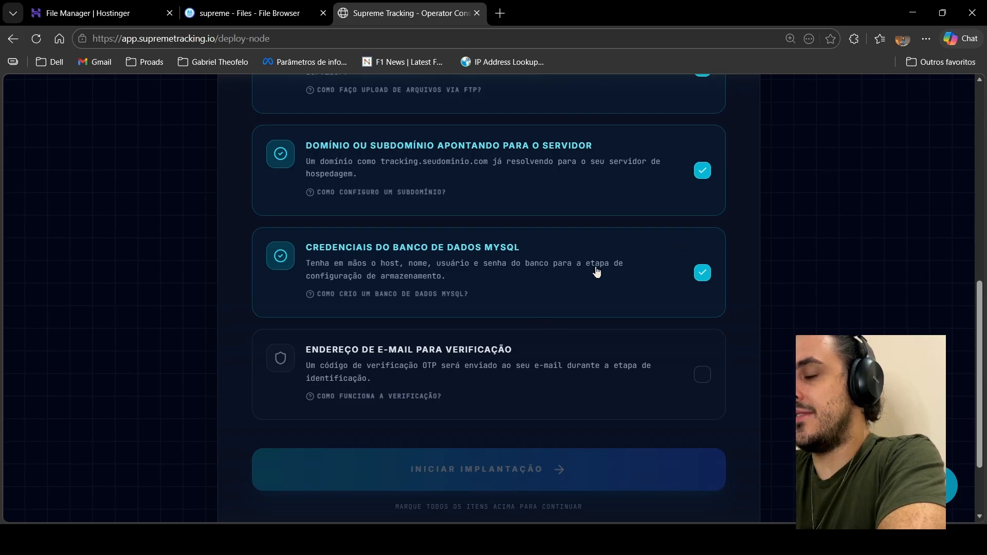
pyautogui.click(421, 370)
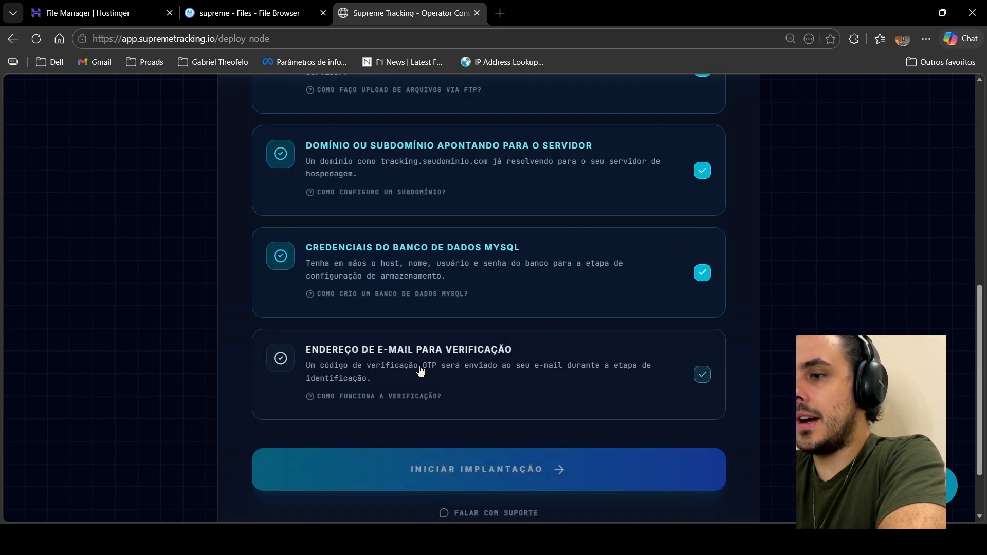
pyautogui.scroll(-1, 524, 395)
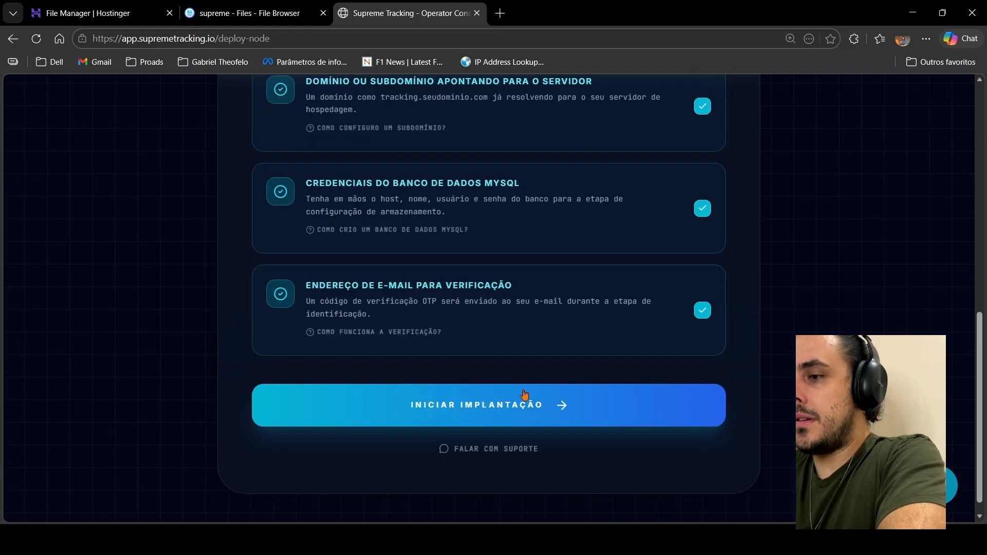
pyautogui.scroll(-1, 524, 395)
# Start the node deployment and download the supreme-installer.php agent.
pyautogui.click(519, 400)
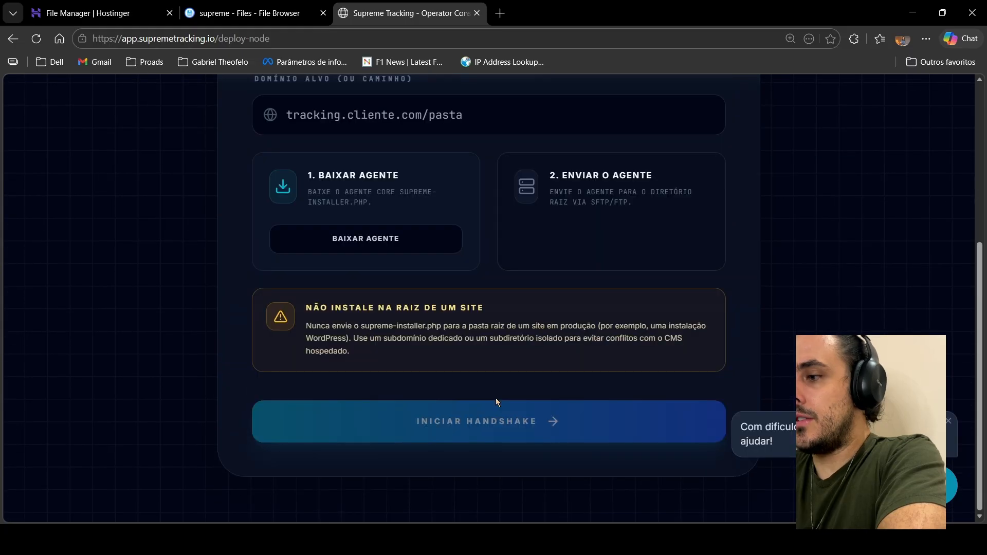
pyautogui.scroll(1, 400, 375)
pyautogui.moveTo(306, 373); pyautogui.dragTo(351, 372)
pyautogui.click(391, 307)
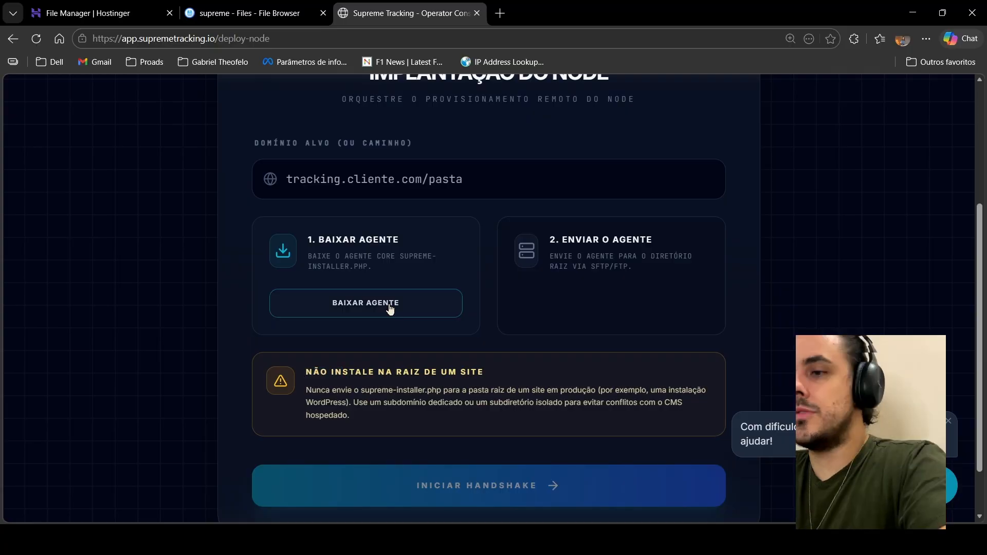
pyautogui.click(390, 309)
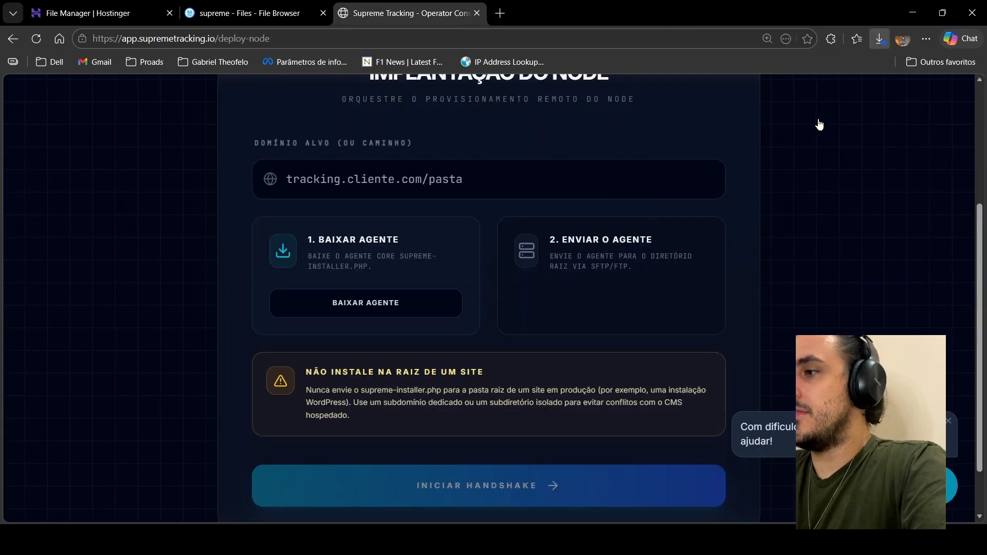
pyautogui.click(250, 14)
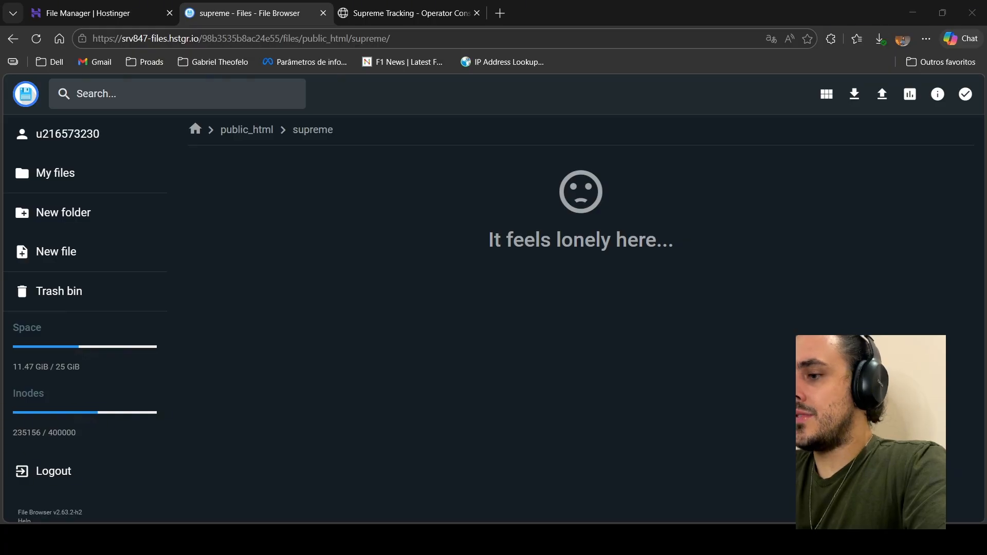
# Upload the installer into supreme and rename 'supreme-installer (3).php' to supreme-installer.php.
pyautogui.doubleClick(332, 211)
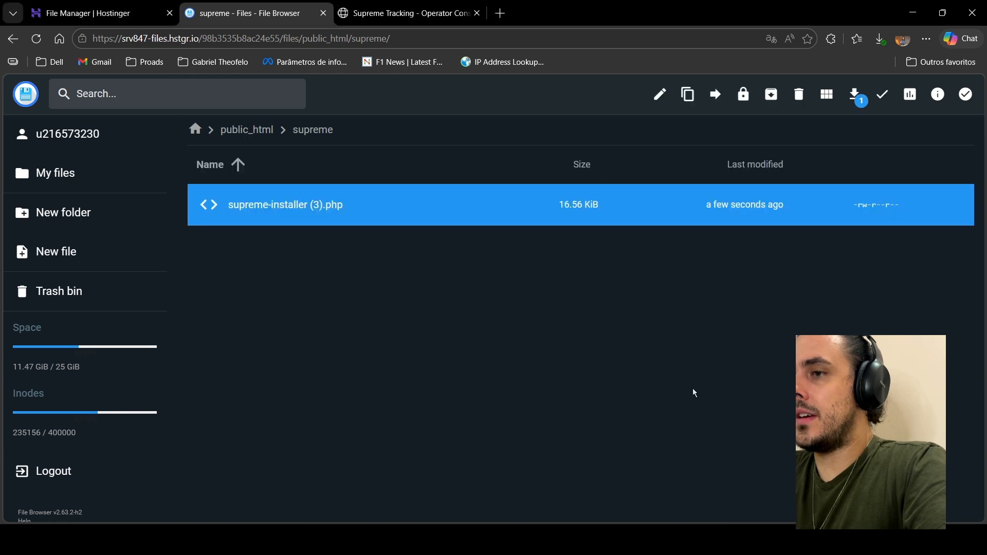
pyautogui.rightClick(402, 217)
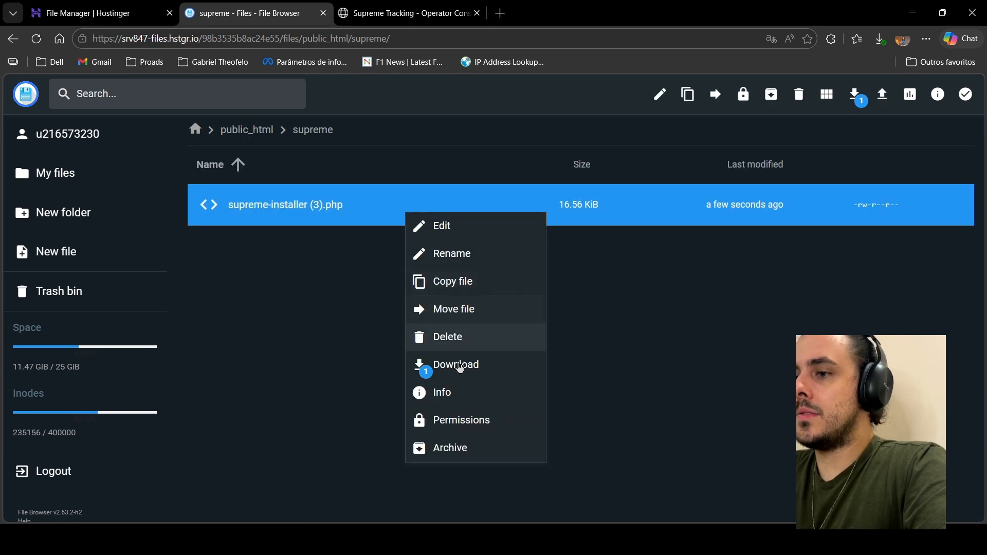
pyautogui.click(463, 263)
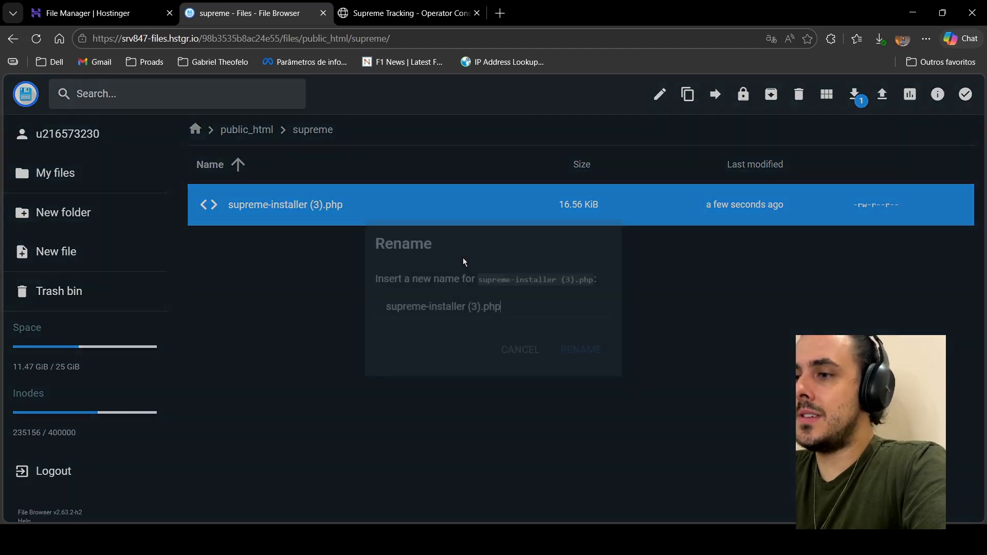
pyautogui.moveTo(482, 307); pyautogui.dragTo(464, 309)
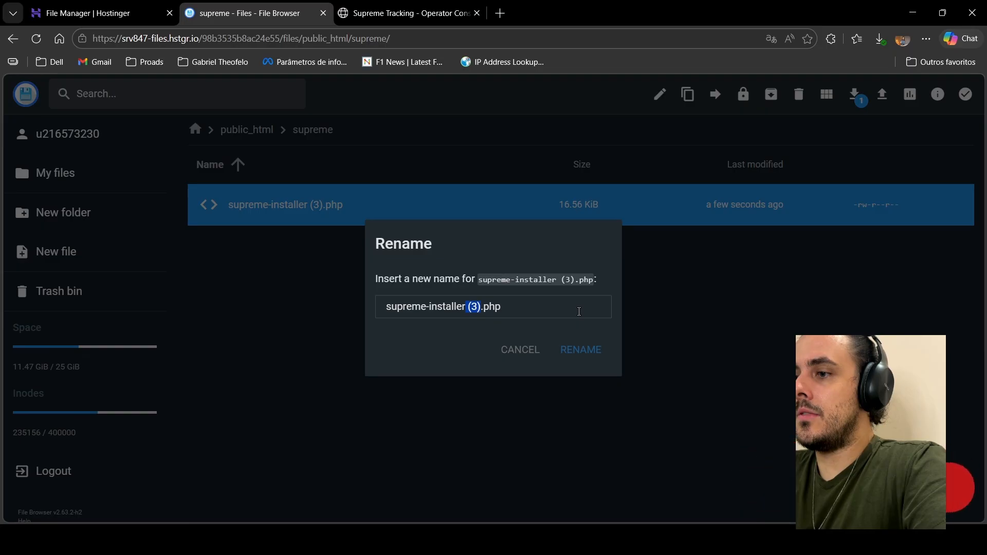
pyautogui.press('BackSpace')
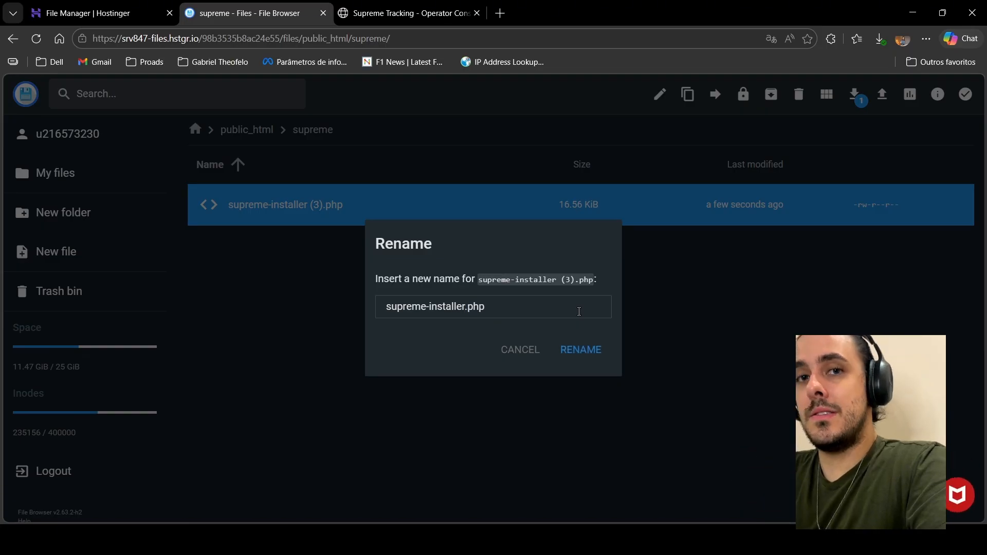
pyautogui.click(483, 308)
pyautogui.moveTo(481, 308); pyautogui.dragTo(369, 310)
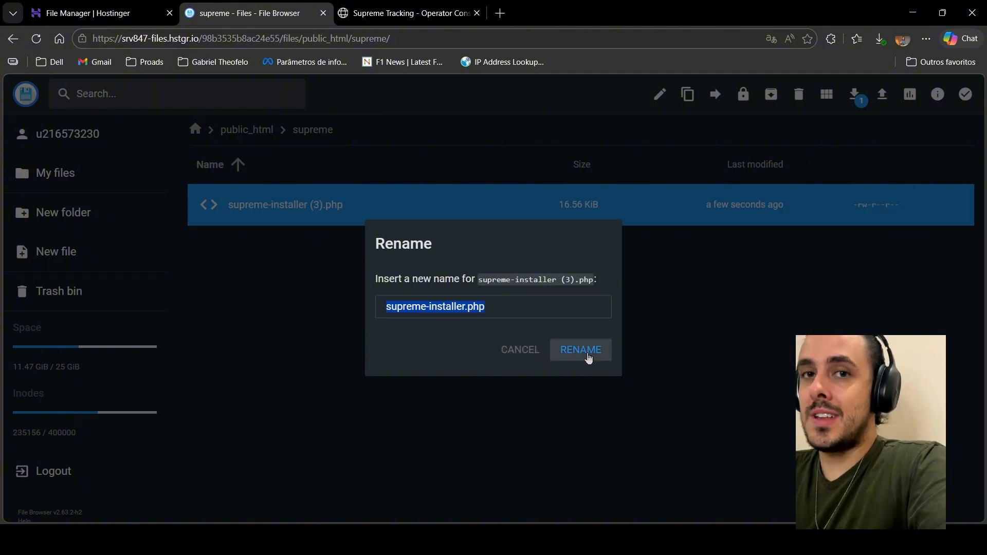
pyautogui.click(587, 355)
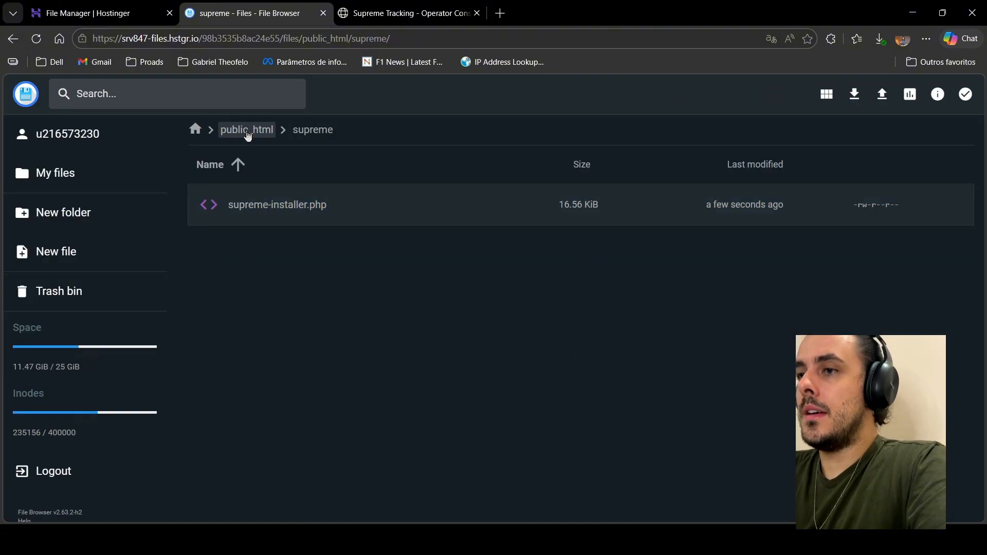
# Reopen public_html/supreme, confirm supreme-installer.php and its path, then return to Supreme Tracking.
pyautogui.click(247, 130)
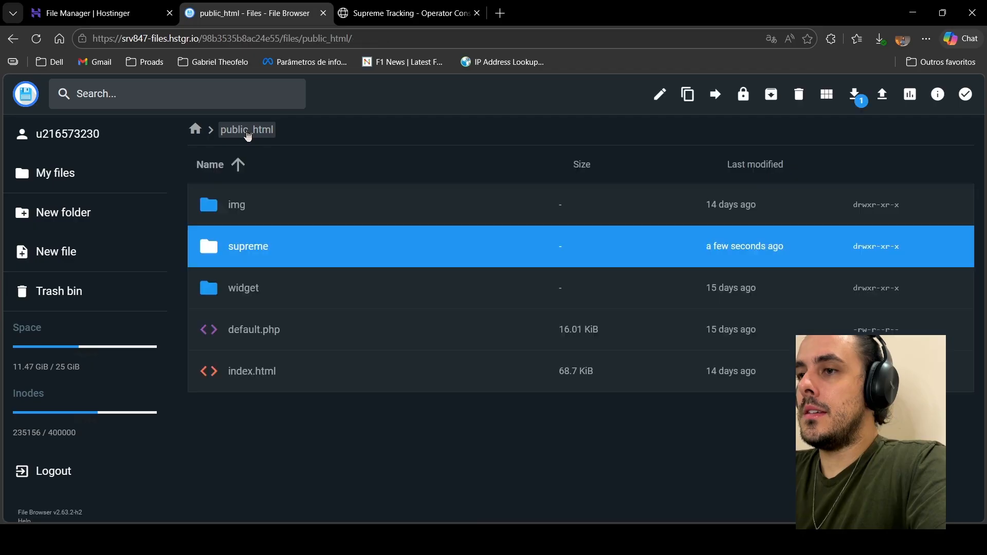
pyautogui.click(282, 386)
pyautogui.click(244, 476)
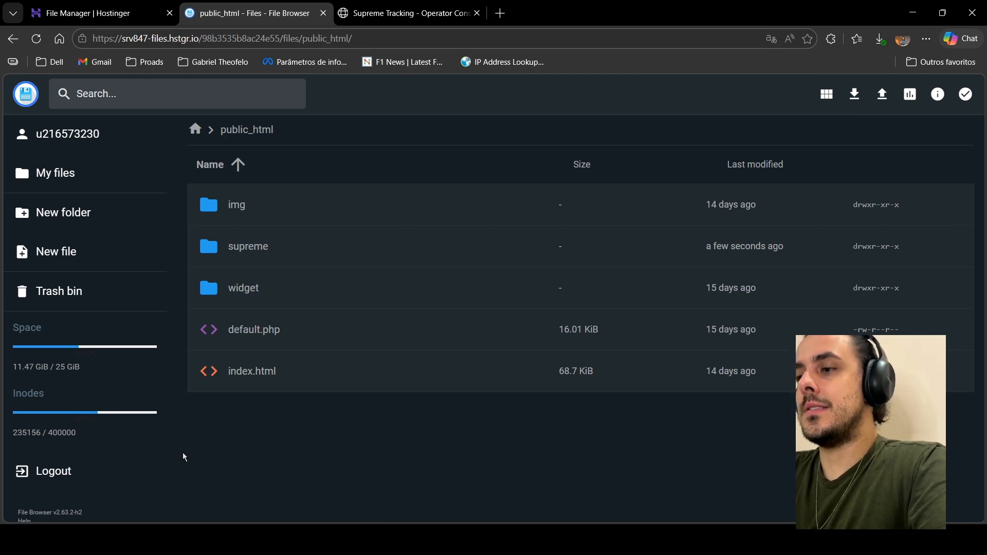
pyautogui.doubleClick(287, 245)
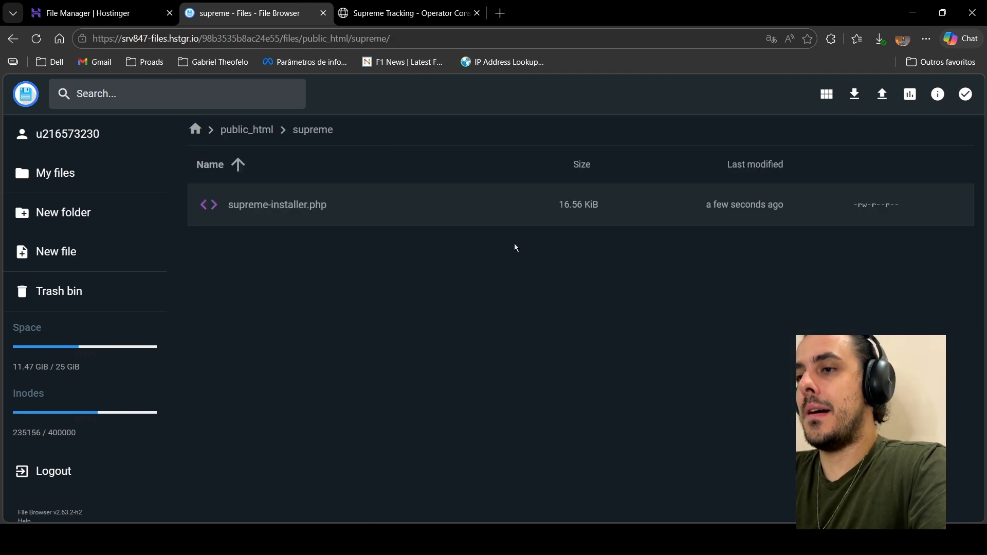
pyautogui.click(350, 39)
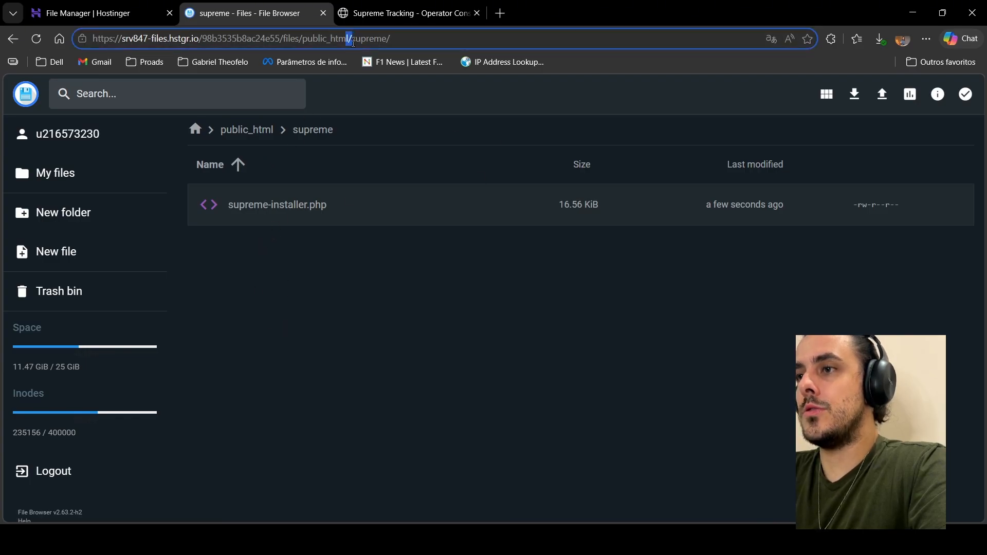
pyautogui.moveTo(346, 41); pyautogui.dragTo(434, 55)
pyautogui.click(437, 38)
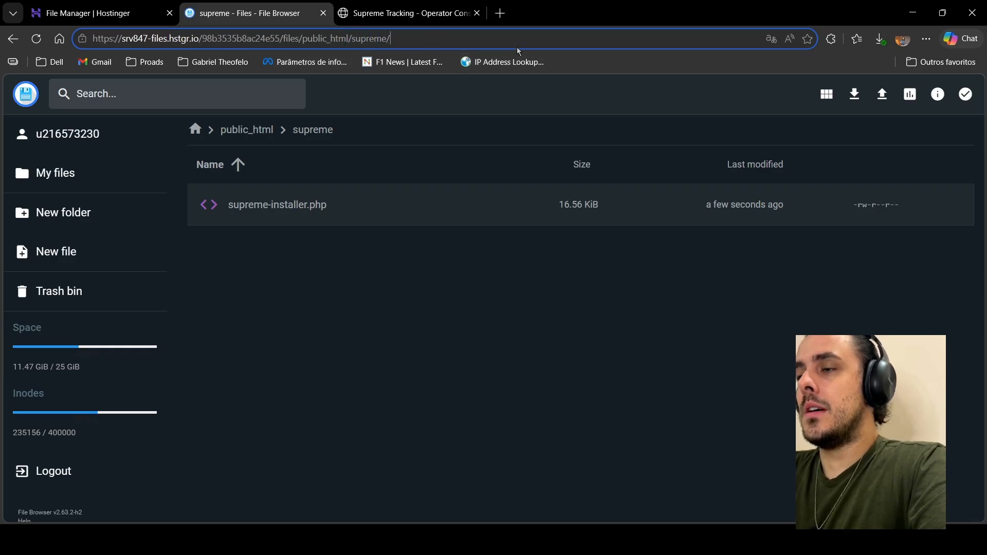
pyautogui.click(401, 12)
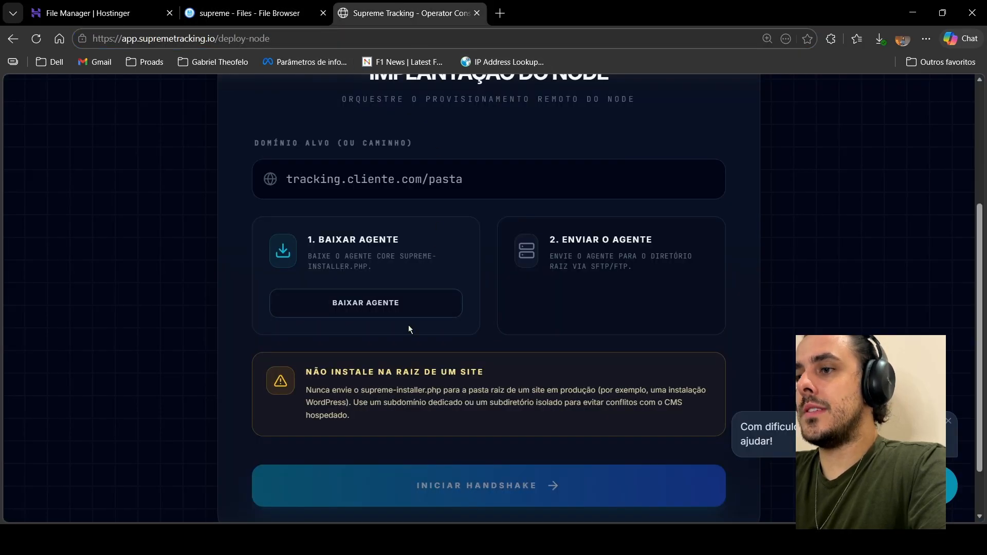
# Enter drlucasrossato.com.br/supreme as the deployment's target domain.
pyautogui.scroll(3, 408, 324)
pyautogui.click(337, 307)
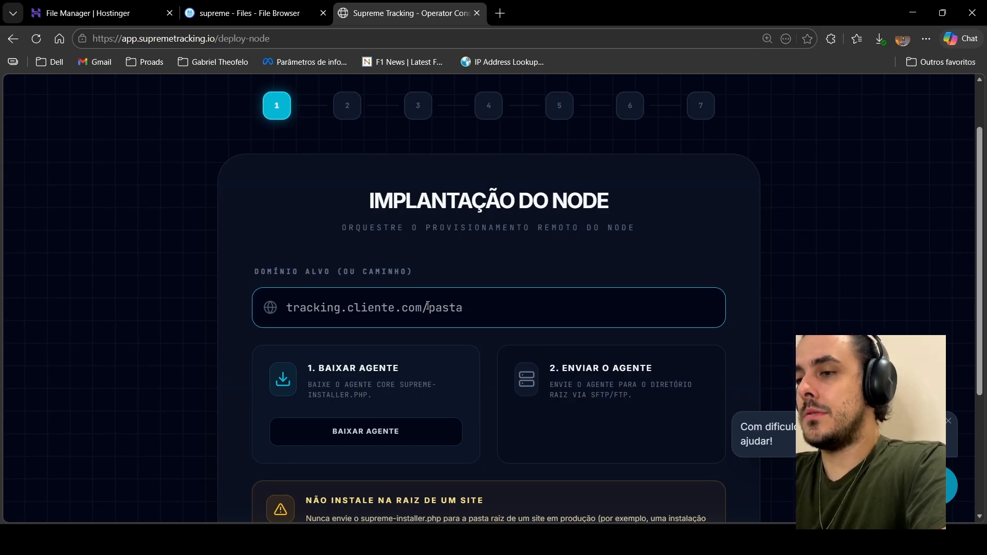
pyautogui.write('dr')
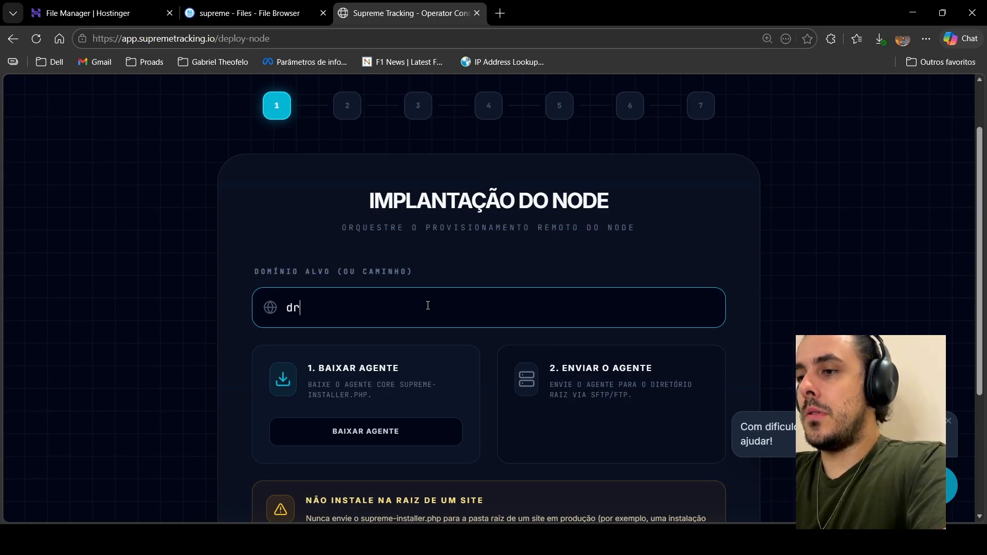
pyautogui.write('lucasrossato.com.br/supreme')
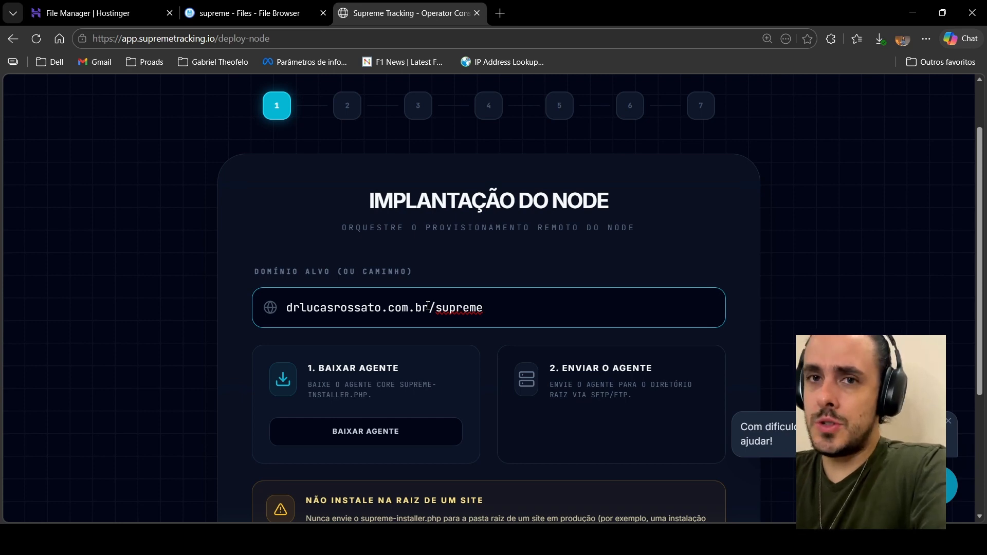
# Run the handshake to detect the installer agent, then proceed with the installation.
pyautogui.scroll(-4, 489, 282)
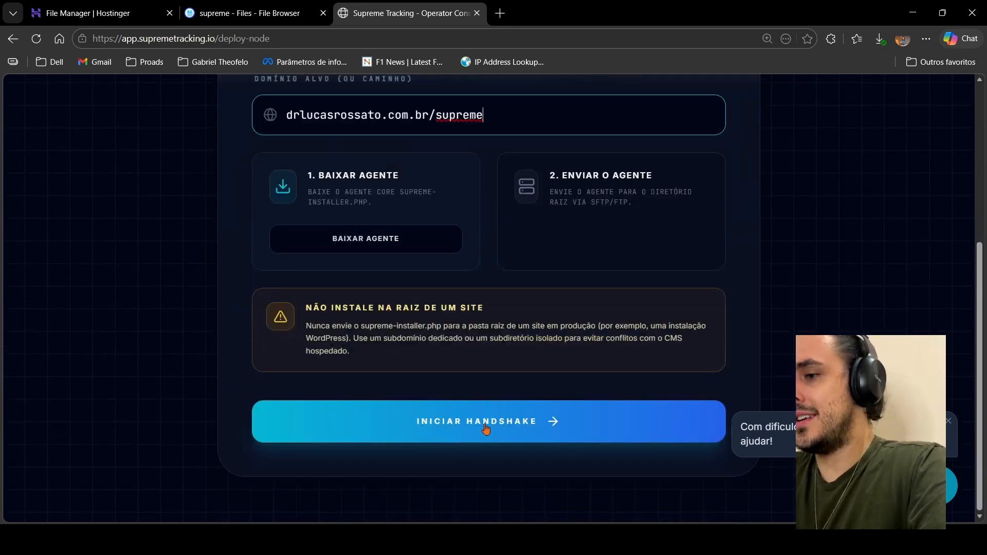
pyautogui.click(486, 427)
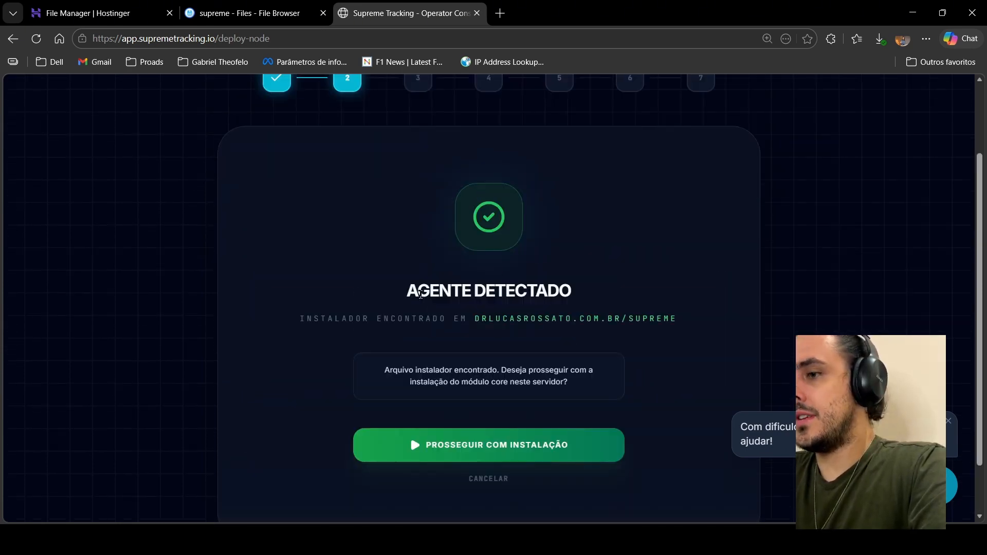
pyautogui.moveTo(409, 292); pyautogui.dragTo(679, 335)
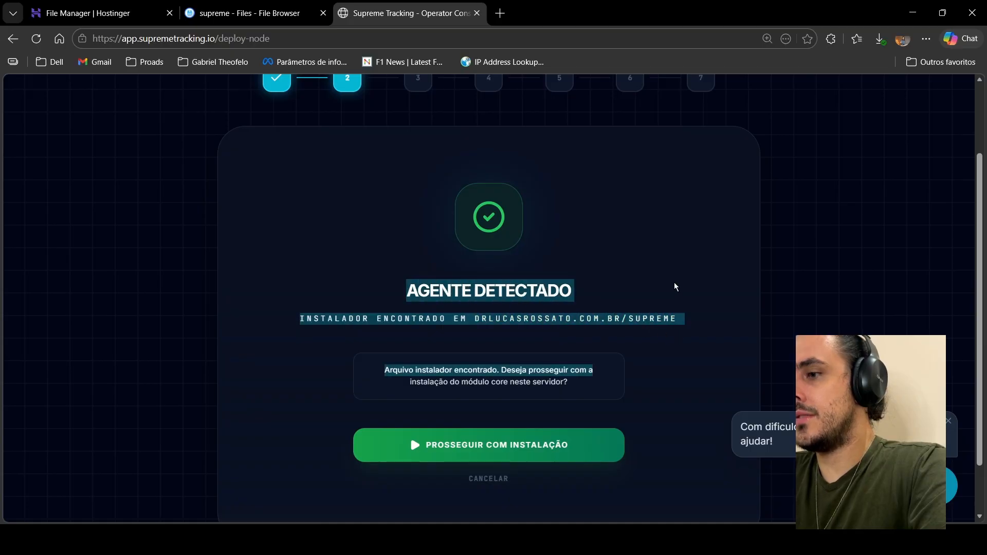
pyautogui.click(517, 354)
pyautogui.scroll(-1, 555, 399)
pyautogui.scroll(1, 480, 383)
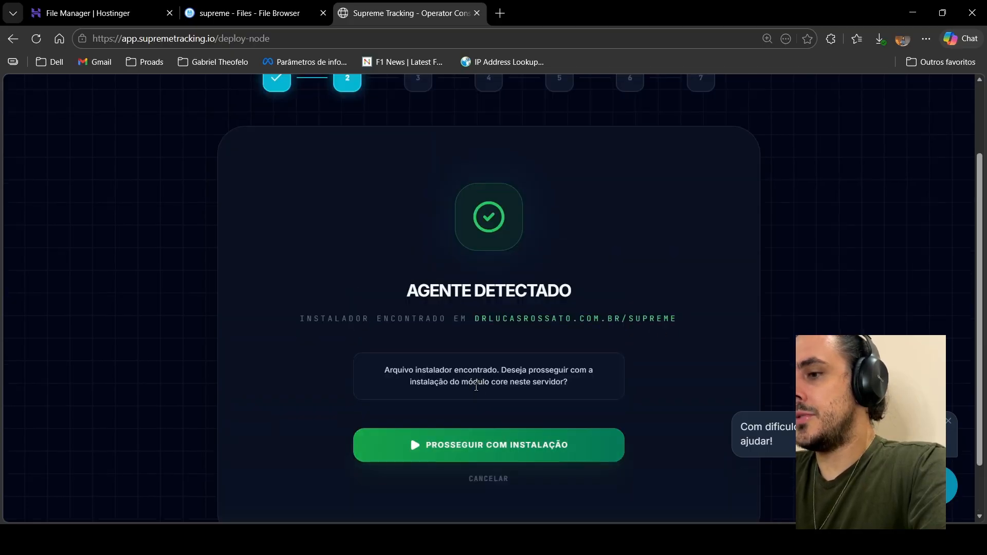
pyautogui.click(471, 446)
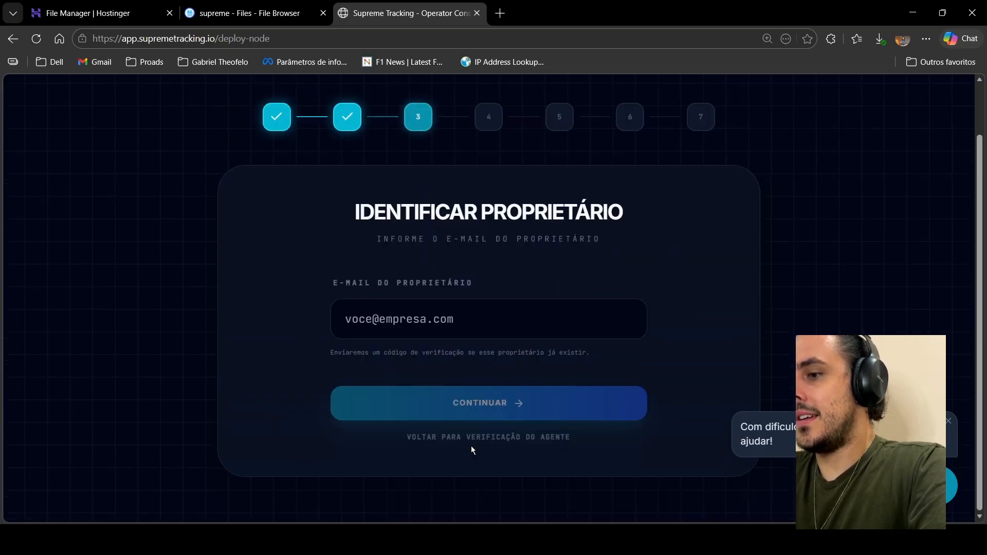
# Enter the owner e-mail in the wizard and request a verification code.
pyautogui.click(445, 326)
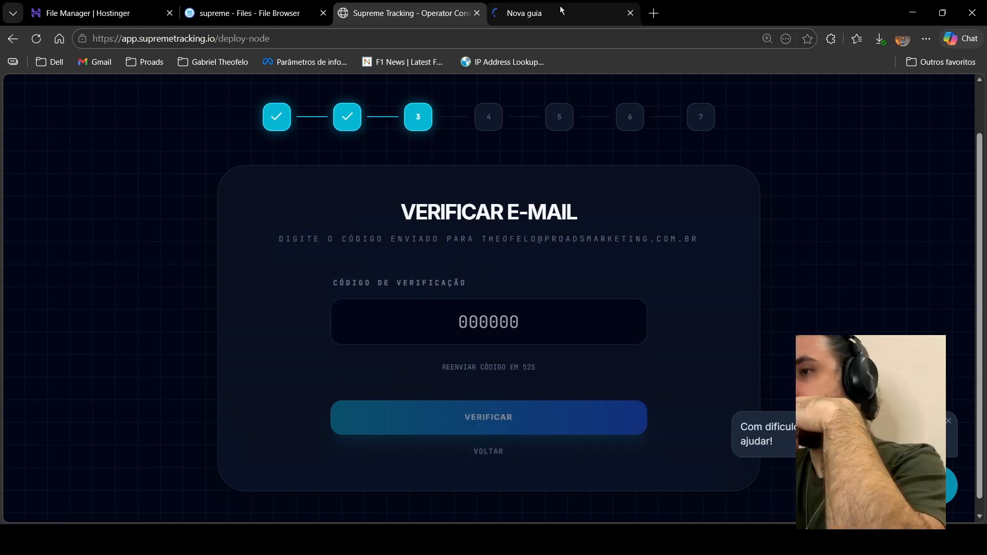
pyautogui.click(561, 10)
pyautogui.click(422, 17)
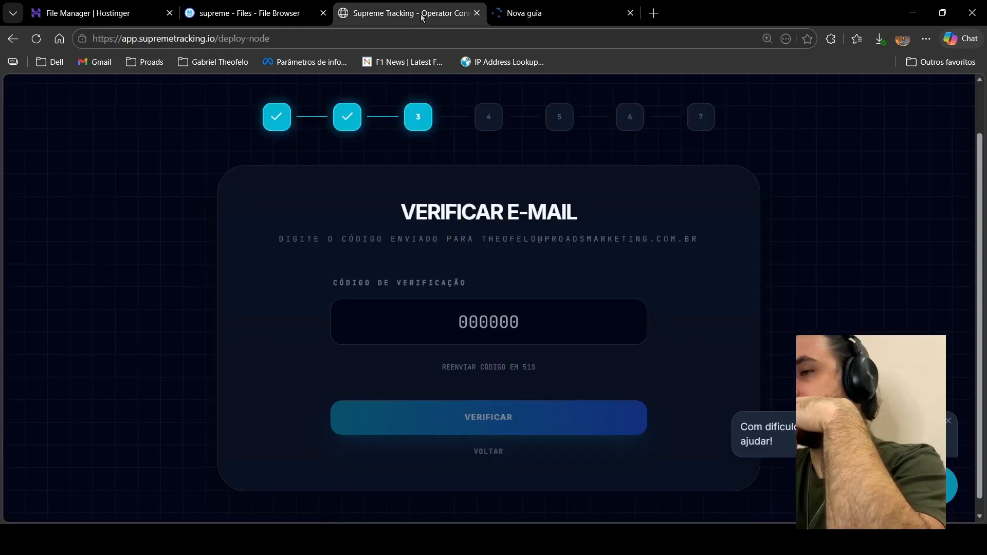
# Paste the emailed verification code into the wizard, then return to the Hostinger tab.
pyautogui.click(487, 323)
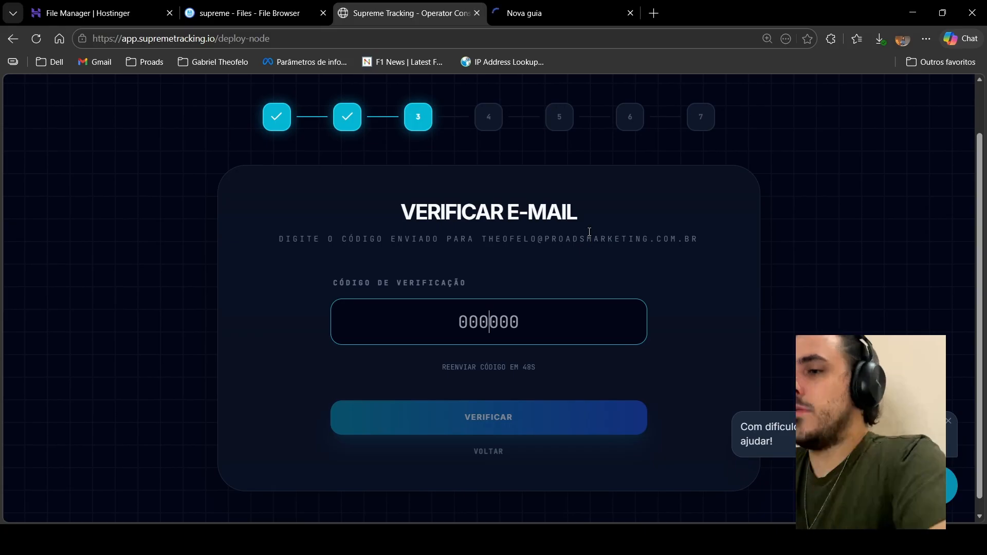
pyautogui.click(563, 21)
pyautogui.click(630, 13)
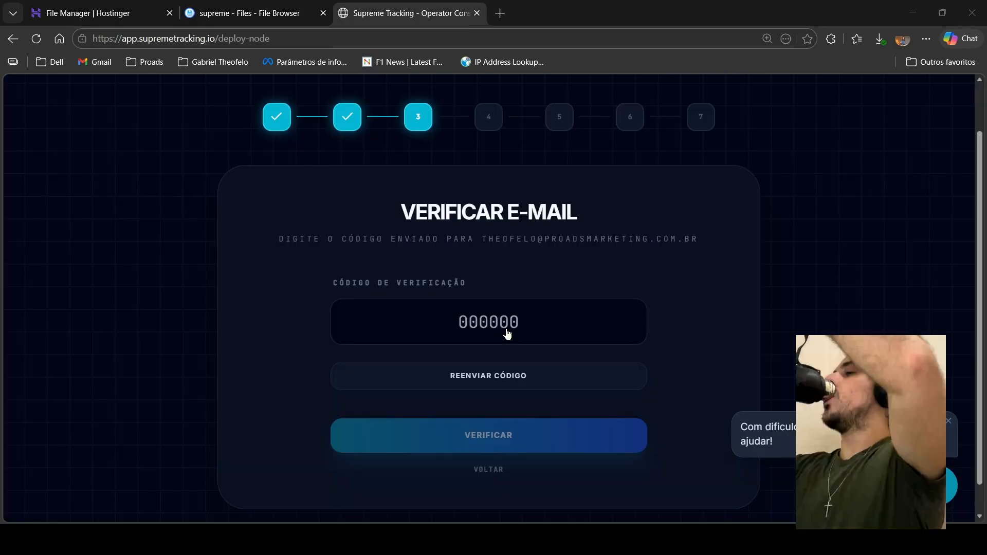
pyautogui.click(457, 337)
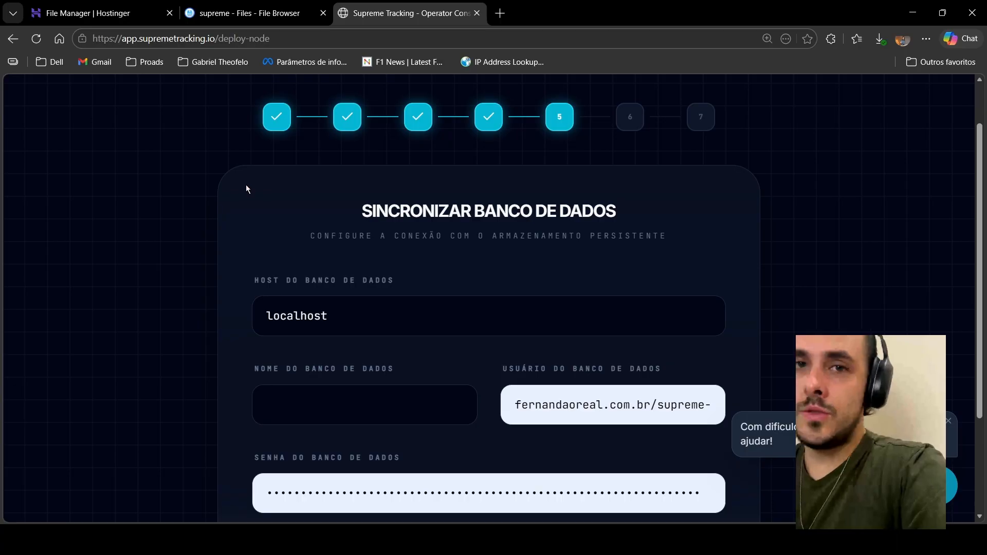
pyautogui.hotkey('ctrl', '1')
pyautogui.scroll(-1, 189, 411)
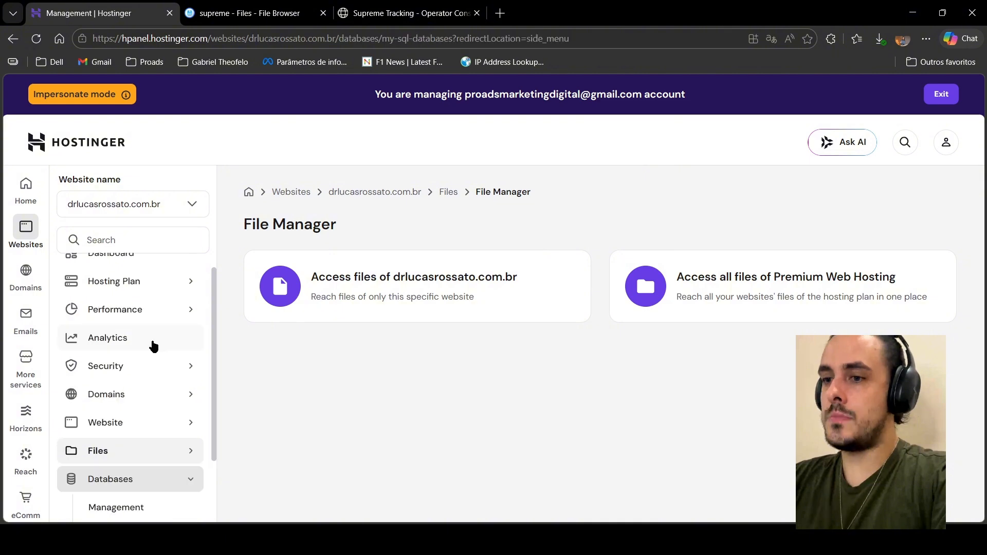
# Create MySQL database and user supreme3 with a pasted password for drlucasrossato.com.br.
pyautogui.scroll(-2, 154, 346)
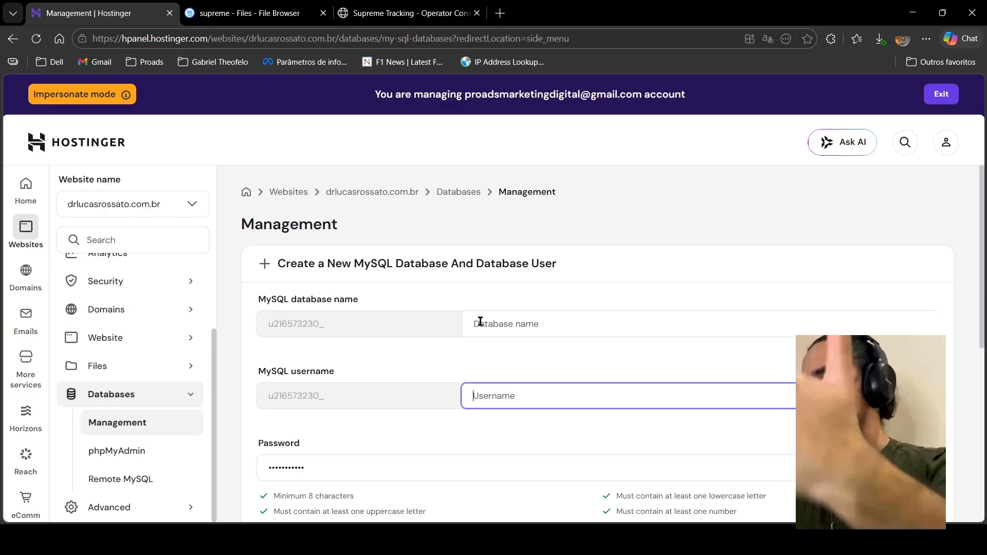
pyautogui.click(483, 322)
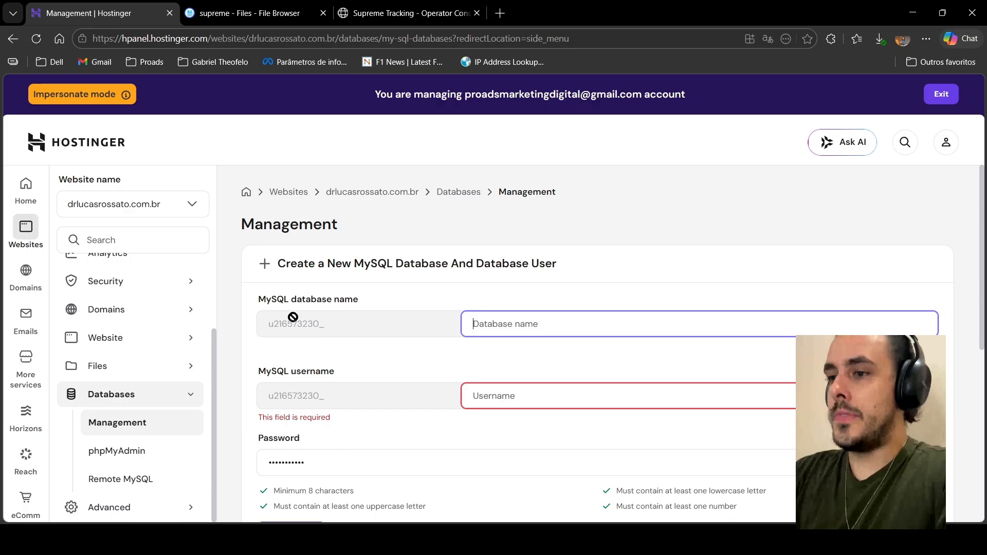
pyautogui.moveTo(274, 324); pyautogui.dragTo(315, 323)
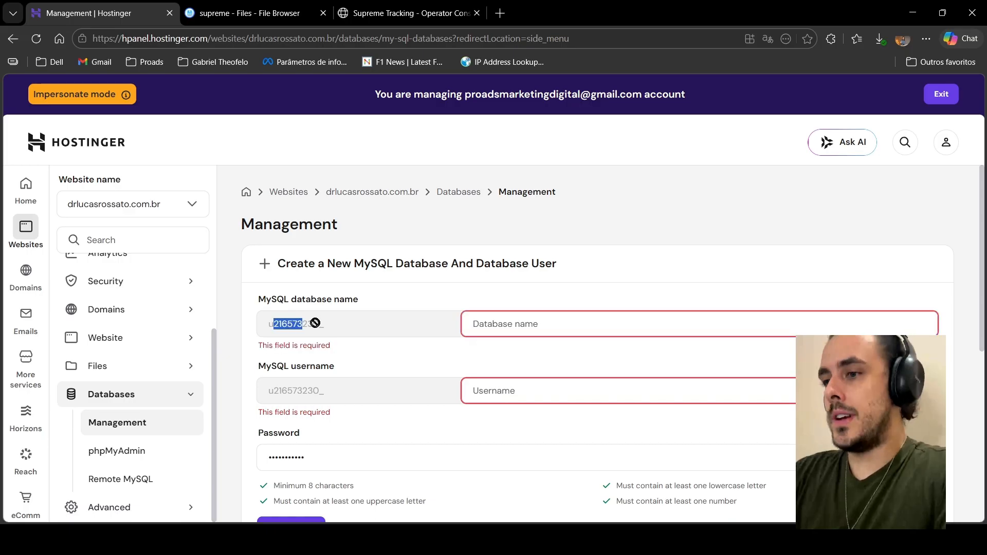
pyautogui.click(265, 323)
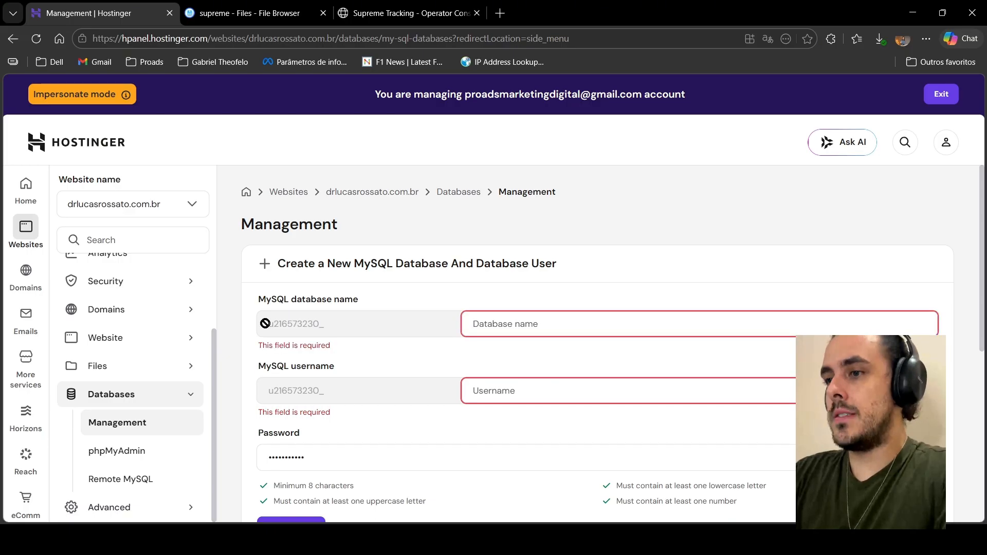
pyautogui.doubleClick(266, 324)
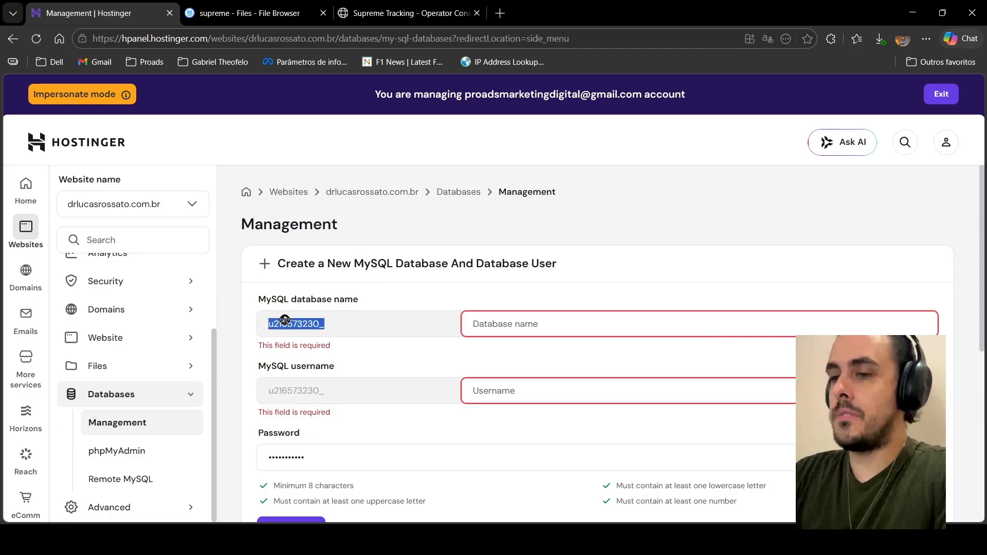
pyautogui.click(504, 324)
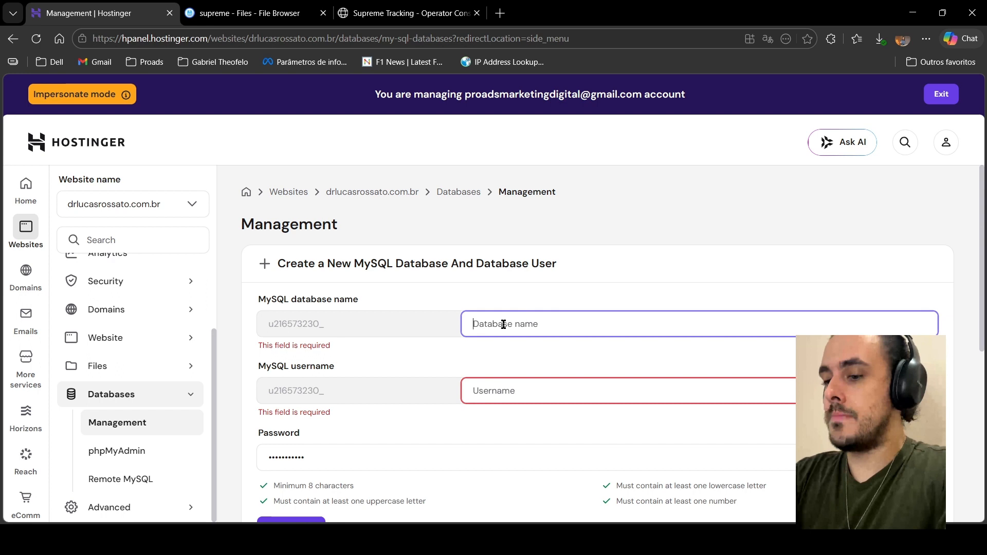
pyautogui.write('supreme3')
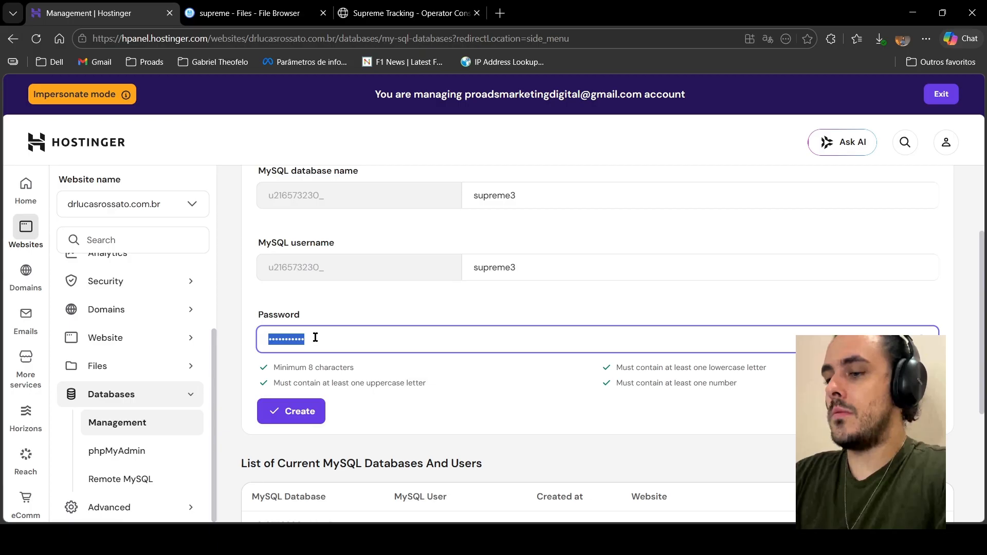
pyautogui.hotkey('ctrl', 'v')
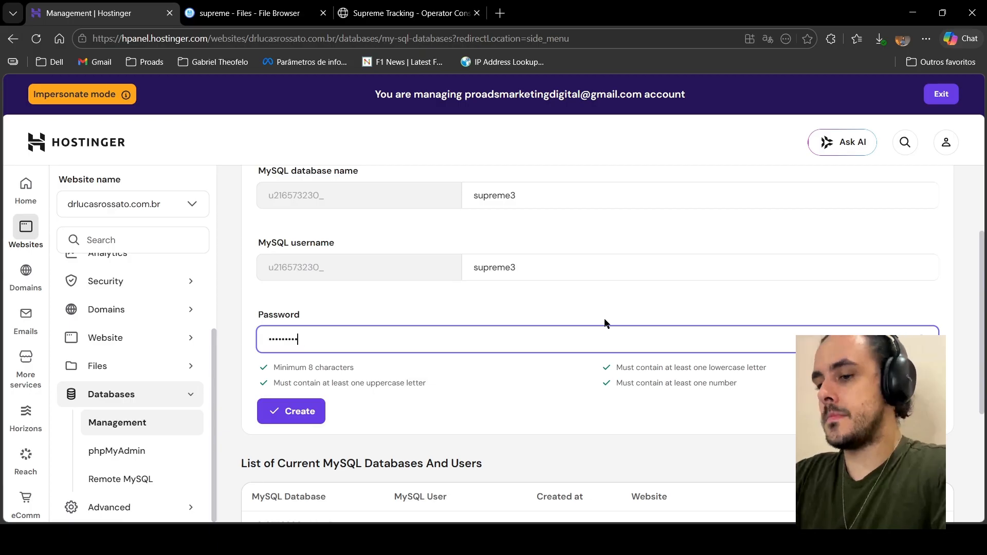
pyautogui.press('Return')
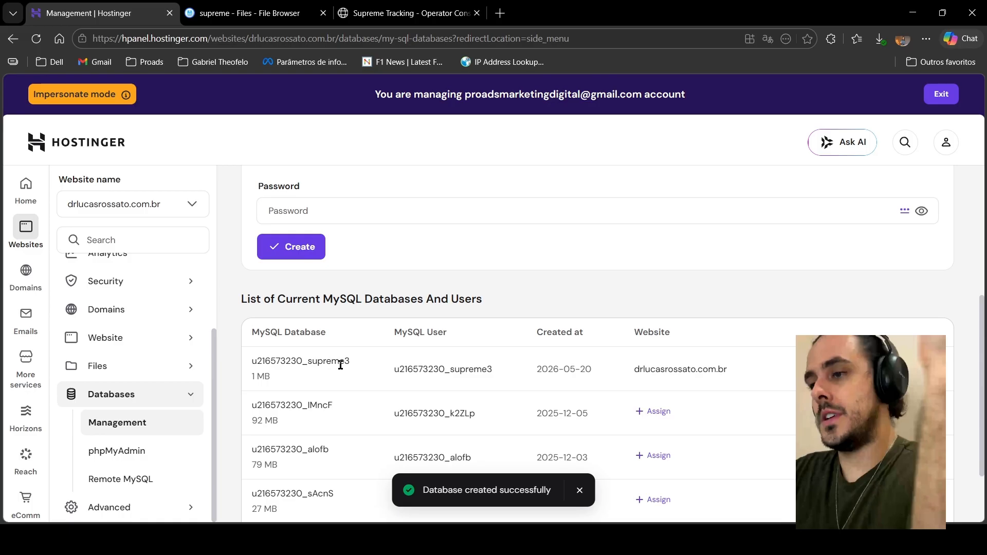
# Find the new supreme3 database in the Management list and view its options.
pyautogui.scroll(1, 289, 418)
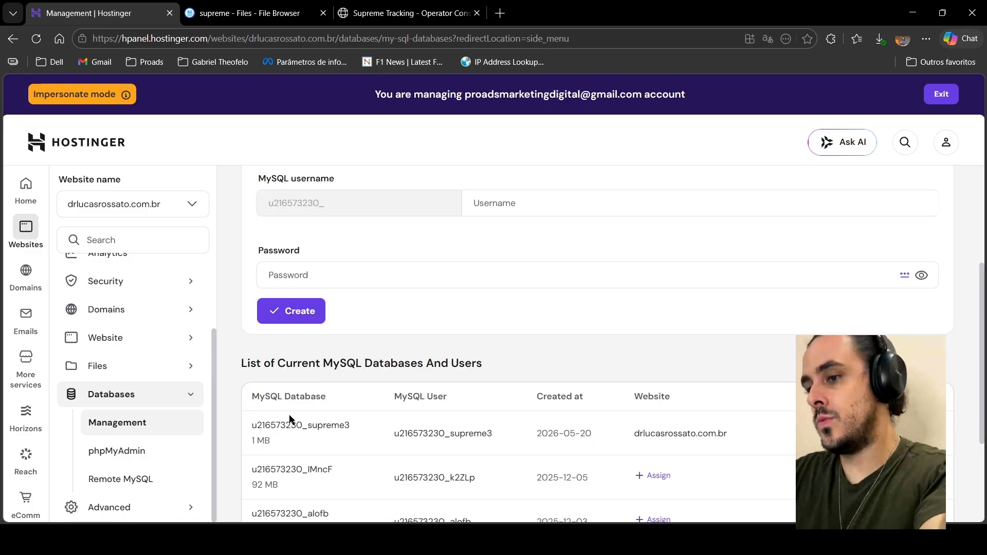
pyautogui.doubleClick(304, 396)
pyautogui.scroll(-2, 406, 402)
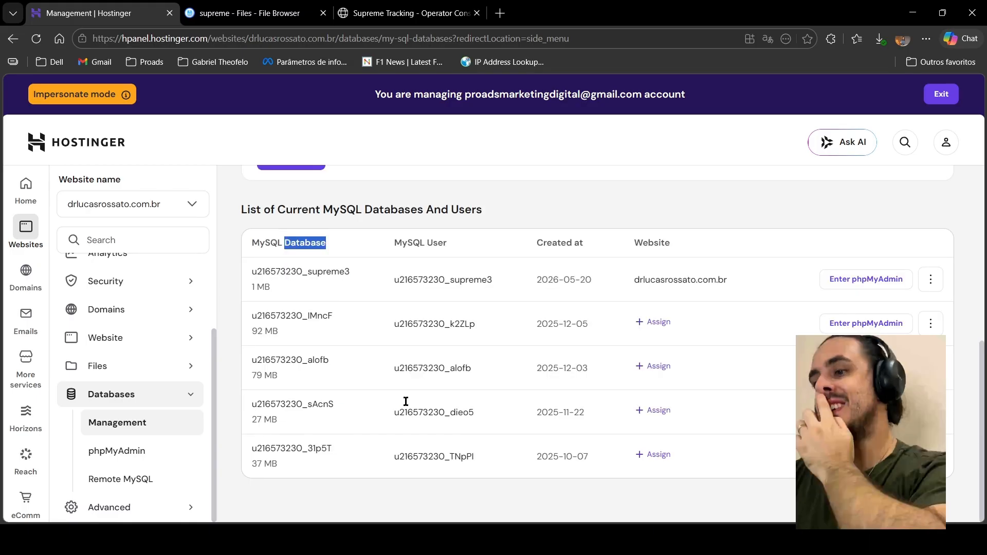
pyautogui.scroll(5, 406, 402)
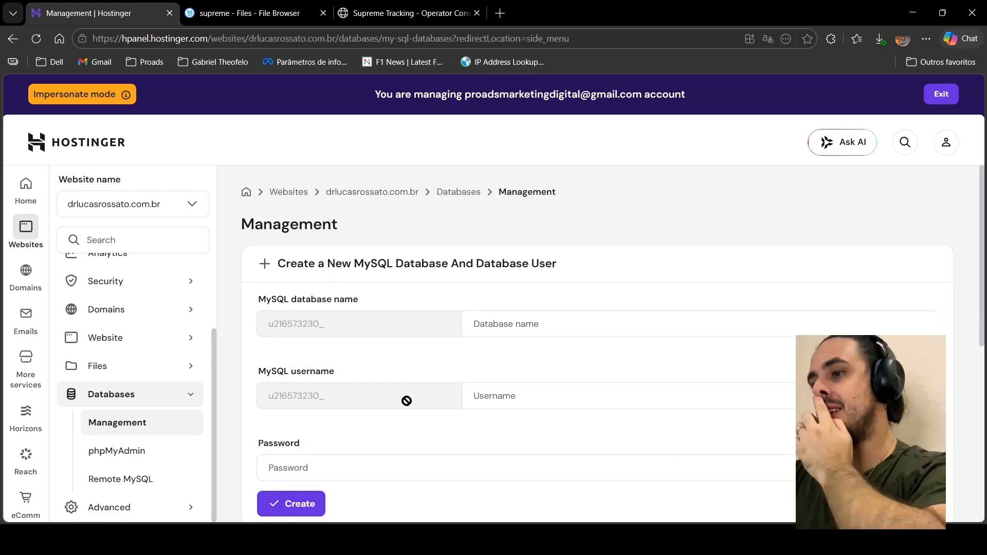
pyautogui.scroll(-5, 406, 401)
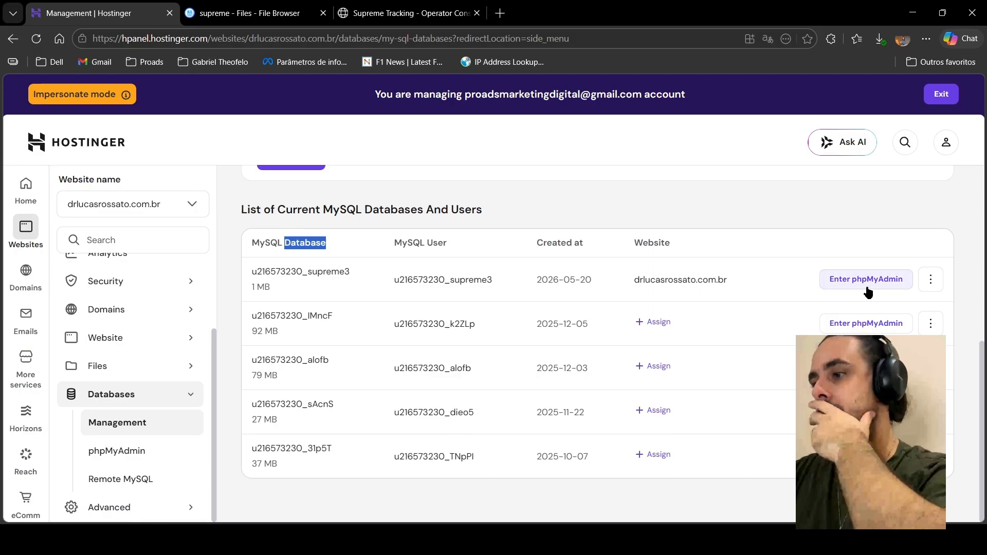
pyautogui.click(931, 279)
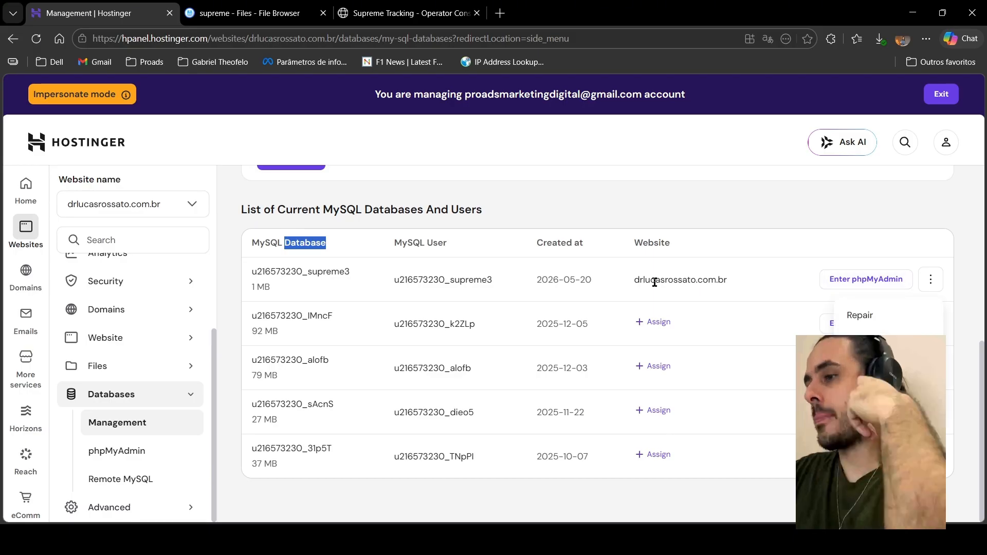
pyautogui.scroll(2, 717, 297)
pyautogui.scroll(3, 718, 299)
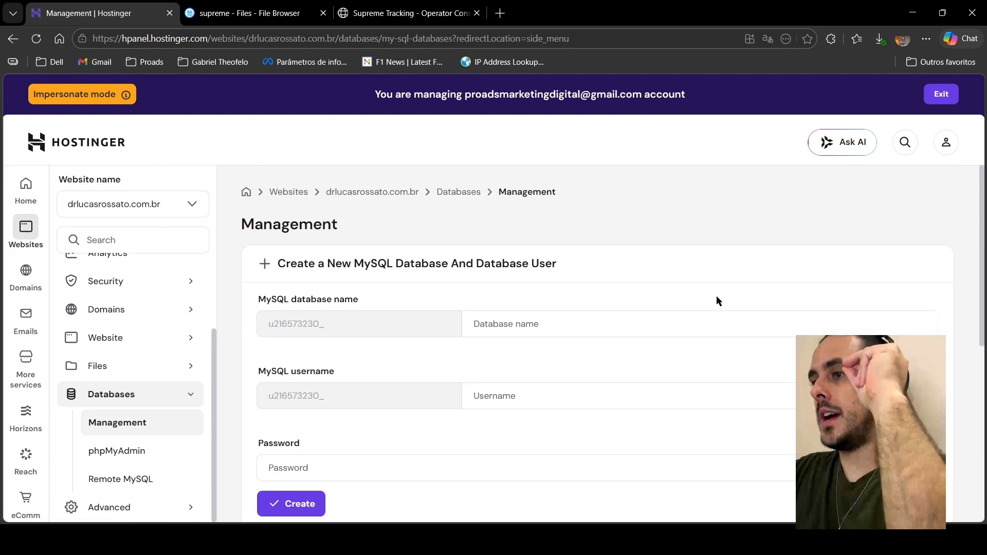
pyautogui.click(533, 393)
pyautogui.click(375, 245)
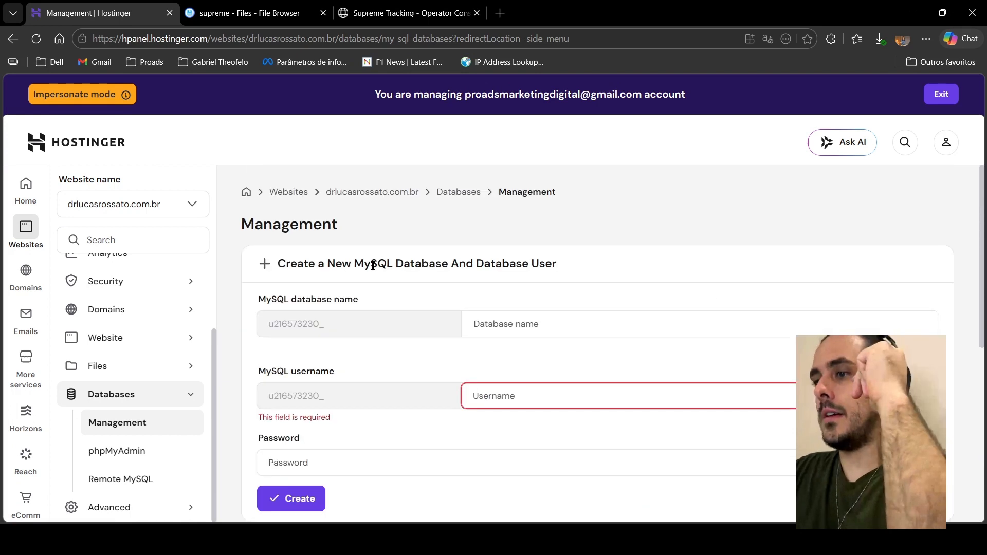
pyautogui.scroll(-5, 373, 266)
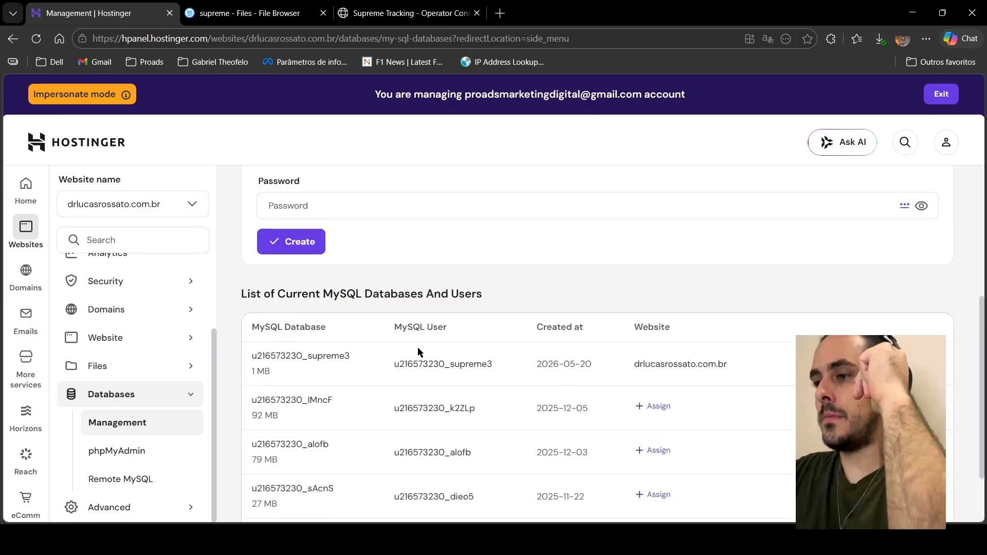
pyautogui.doubleClick(289, 358)
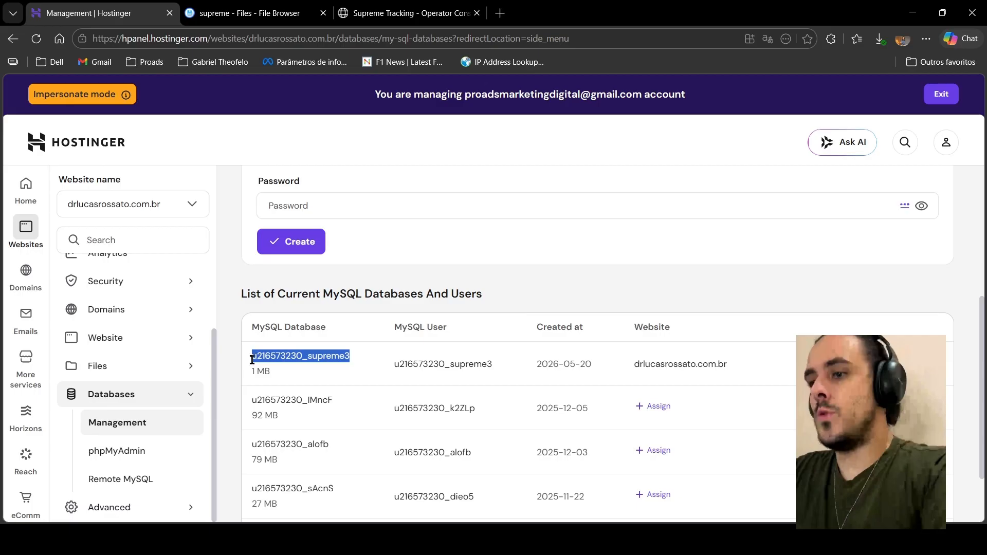
pyautogui.moveTo(253, 360); pyautogui.dragTo(377, 369)
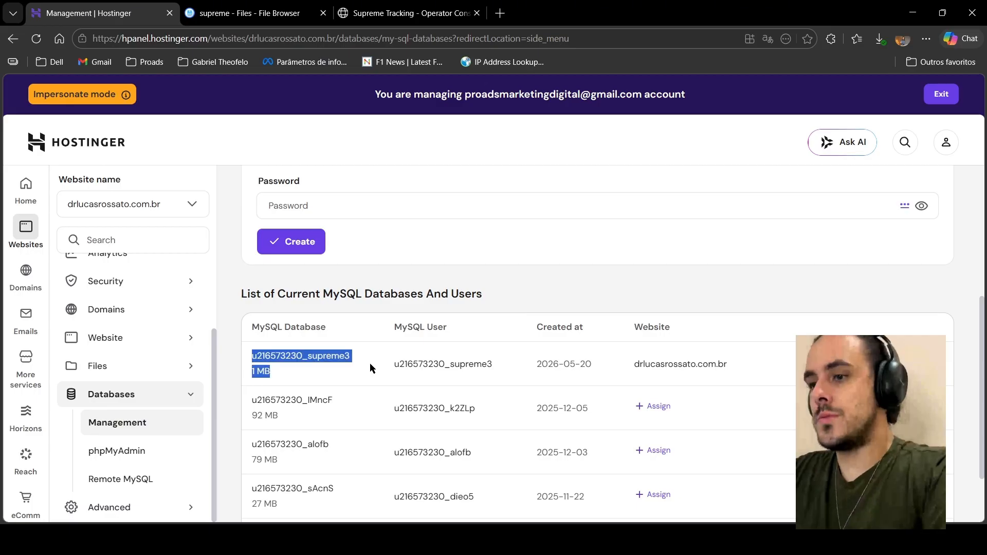
pyautogui.click(395, 4)
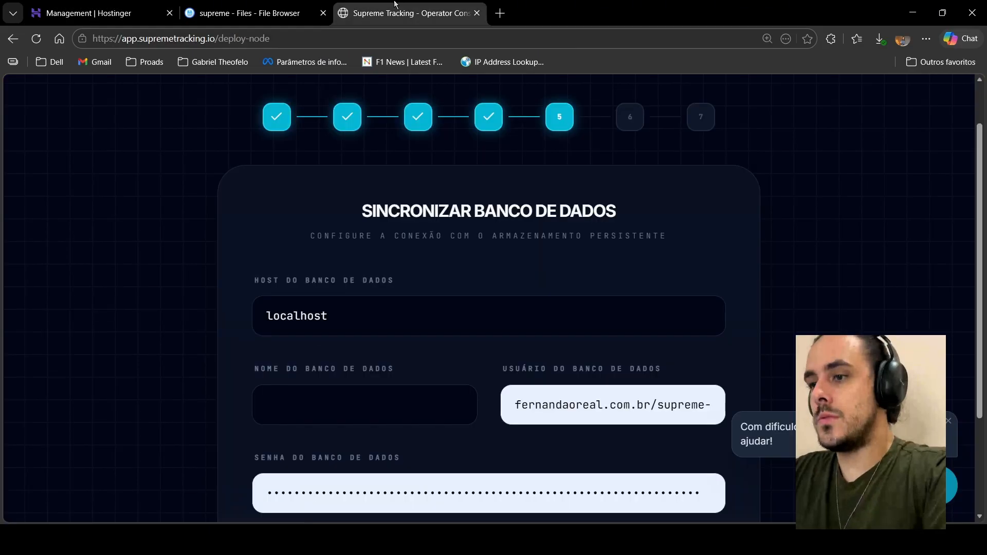
pyautogui.click(313, 396)
pyautogui.click(144, 13)
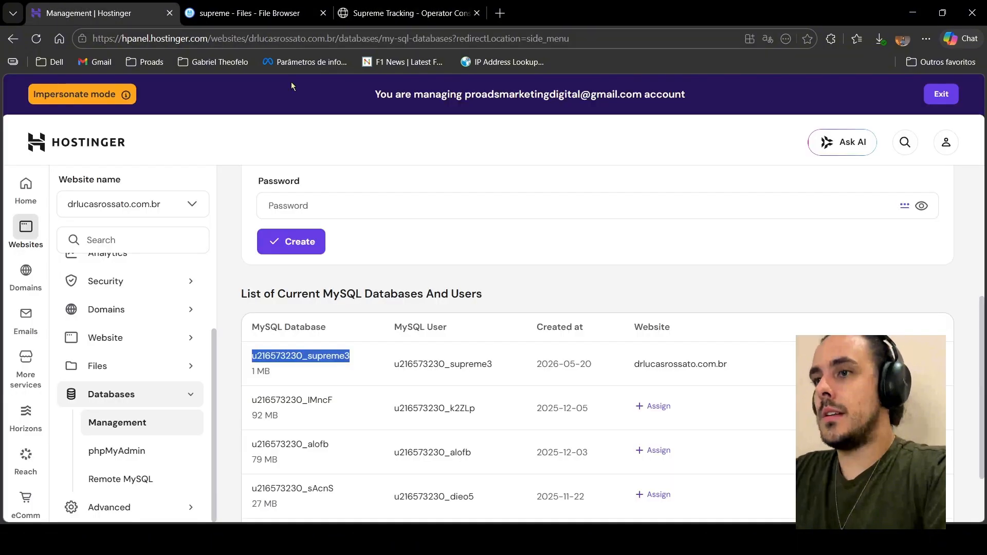
pyautogui.doubleClick(420, 364)
pyautogui.click(433, 366)
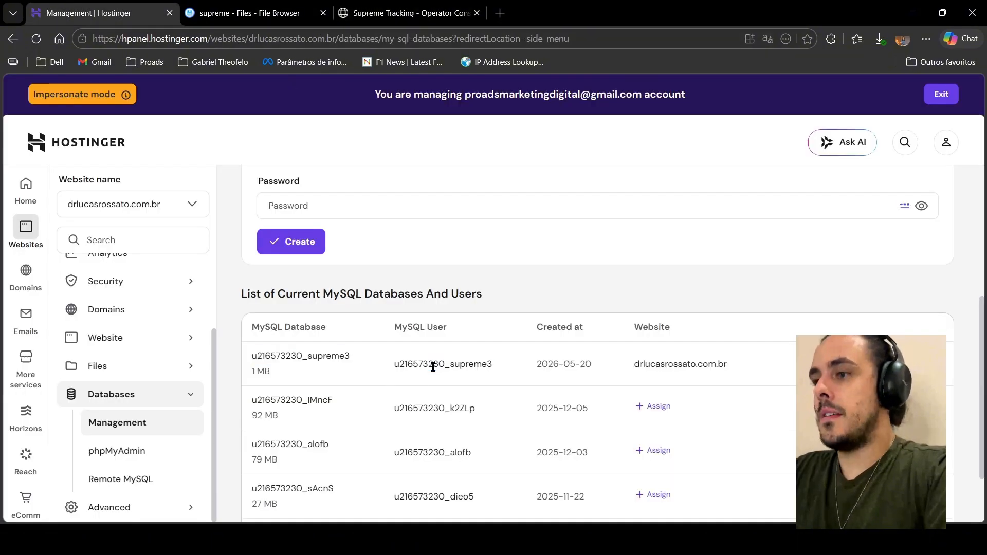
pyautogui.moveTo(450, 364); pyautogui.dragTo(493, 364)
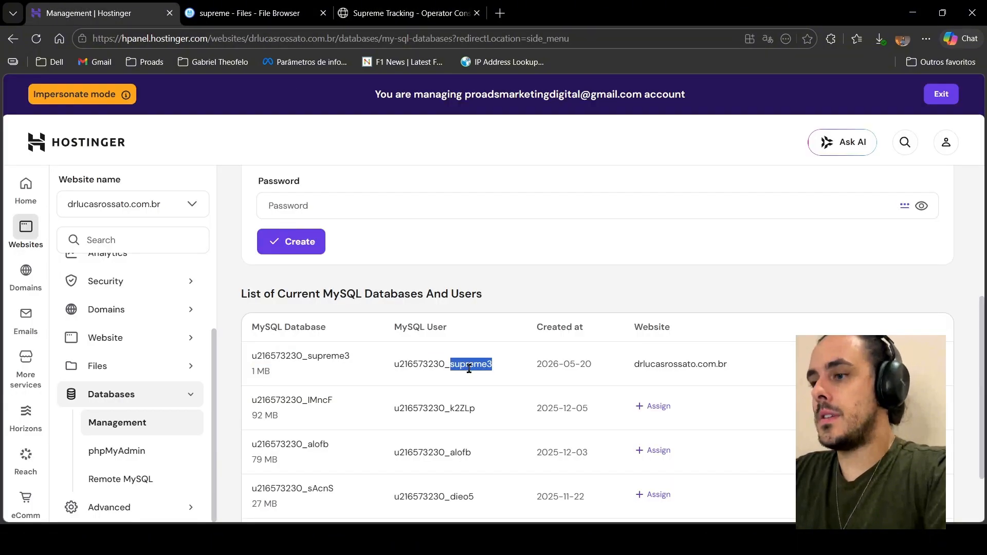
pyautogui.doubleClick(430, 364)
pyautogui.hotkey('ctrl', 'c')
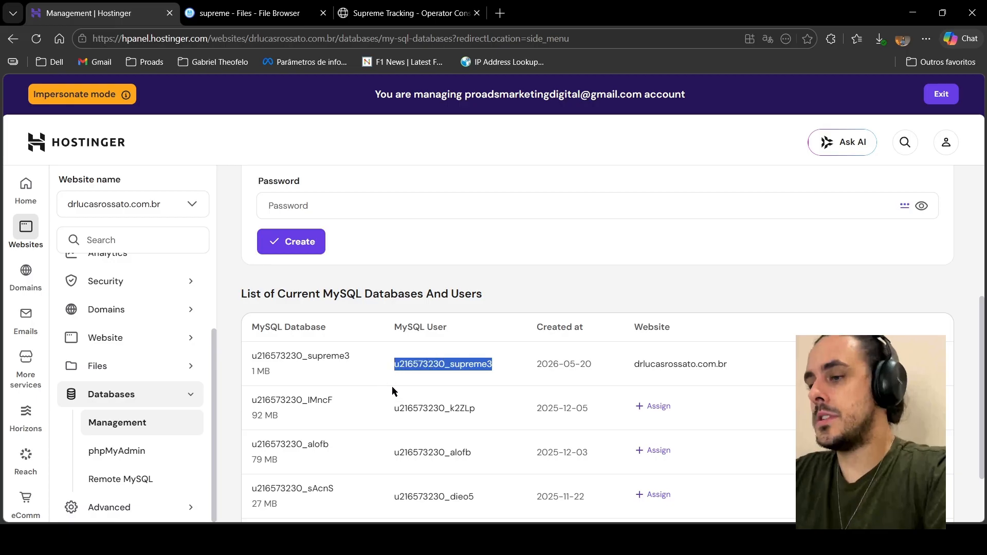
pyautogui.click(406, 12)
pyautogui.moveTo(515, 405); pyautogui.dragTo(594, 402)
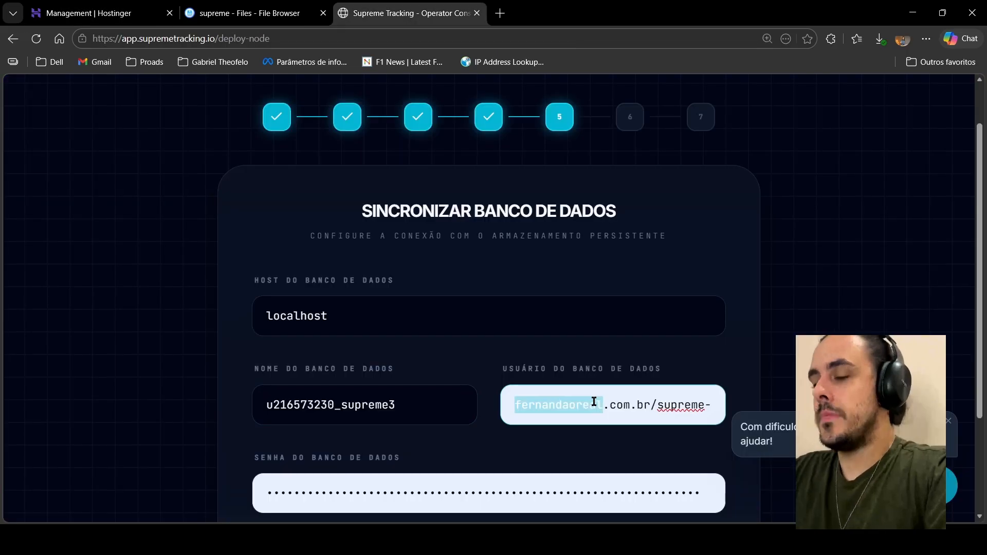
pyautogui.hotkey('ctrl', 'v')
pyautogui.hotkey('ctrl', 'a')
# Replace the old password with the new database password and connect to storage.
pyautogui.scroll(-3, 589, 405)
pyautogui.doubleClick(473, 348)
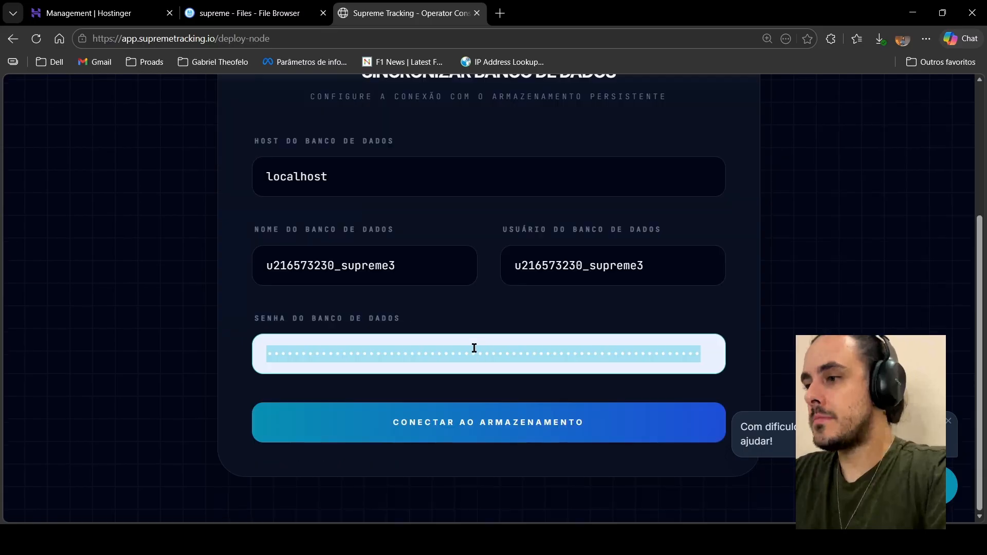
pyautogui.press('BackSpace')
pyautogui.click(144, 5)
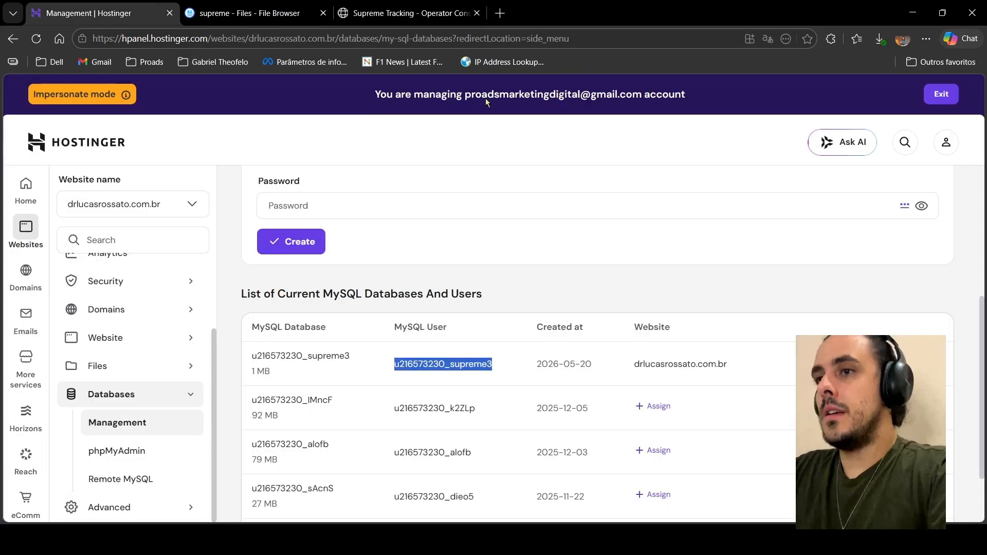
pyautogui.click(406, 12)
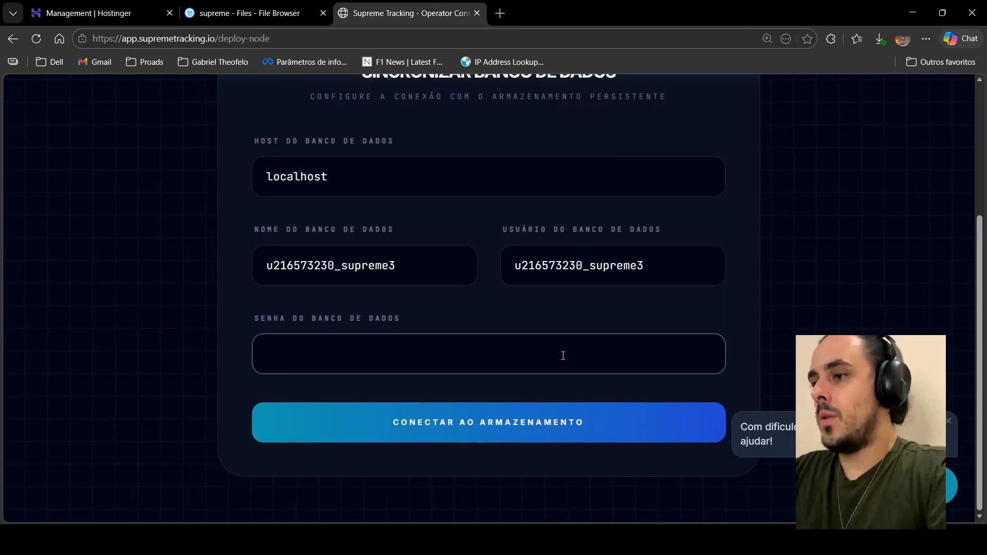
pyautogui.hotkey('ctrl', 'v')
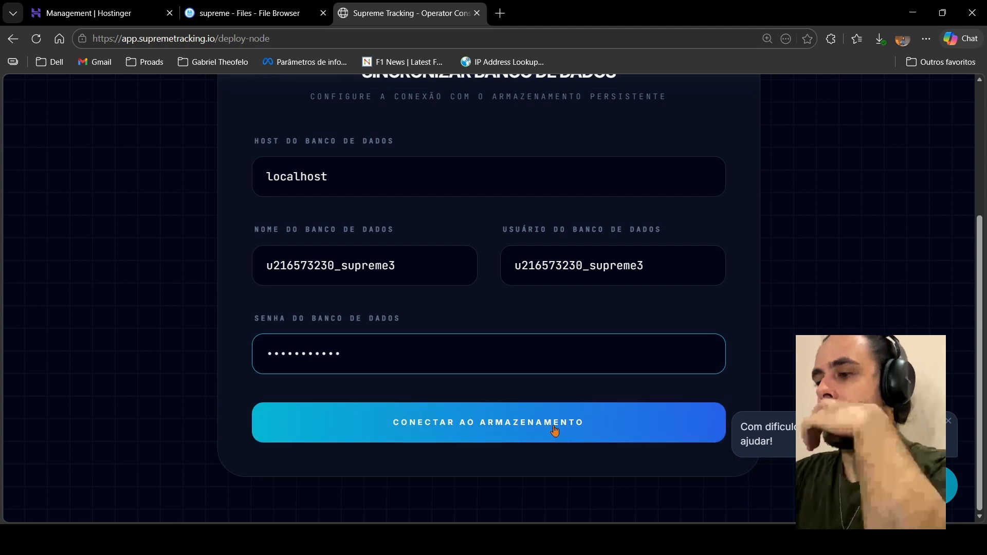
pyautogui.click(556, 431)
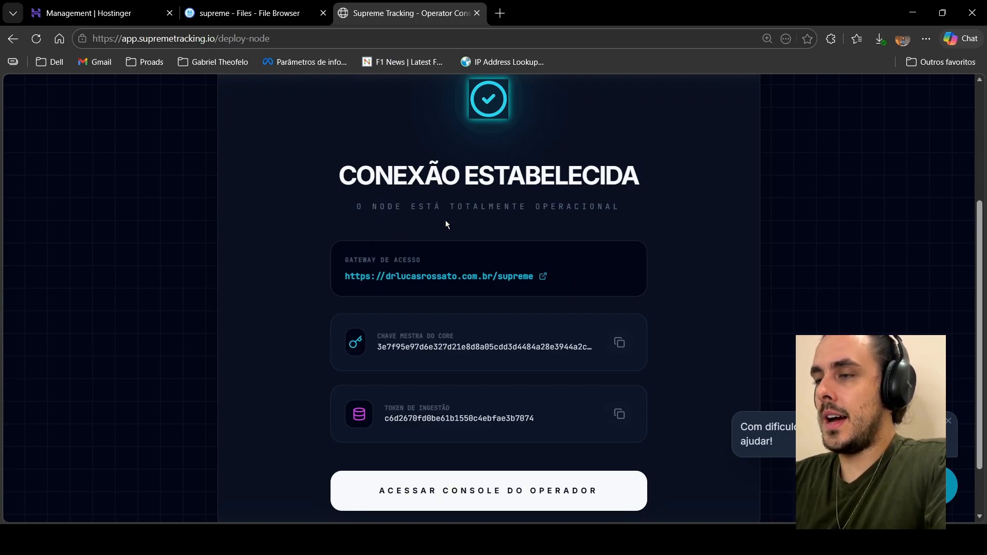
# Select the Chave Mestra do Core value and the Token de Ingestão value to copy them.
pyautogui.tripleClick(397, 338)
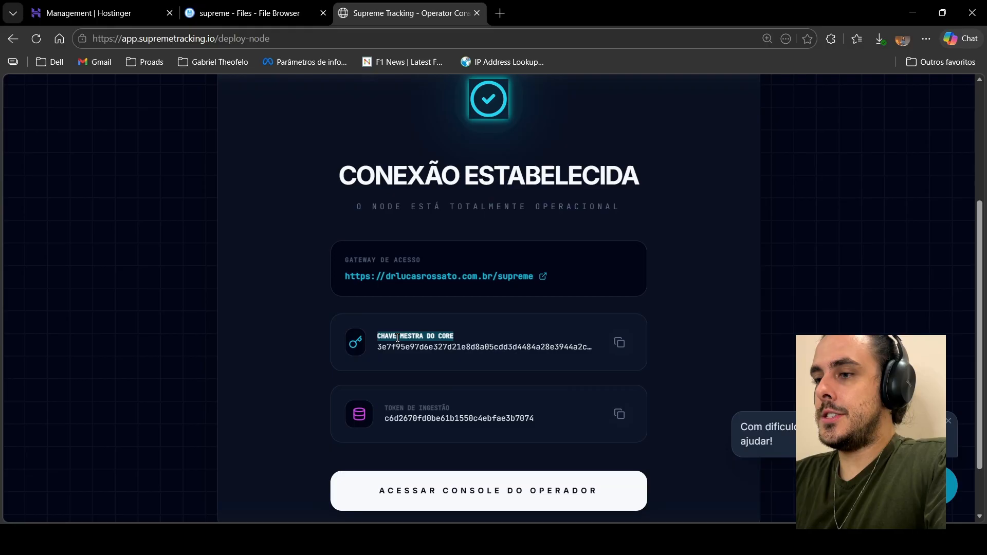
pyautogui.tripleClick(428, 346)
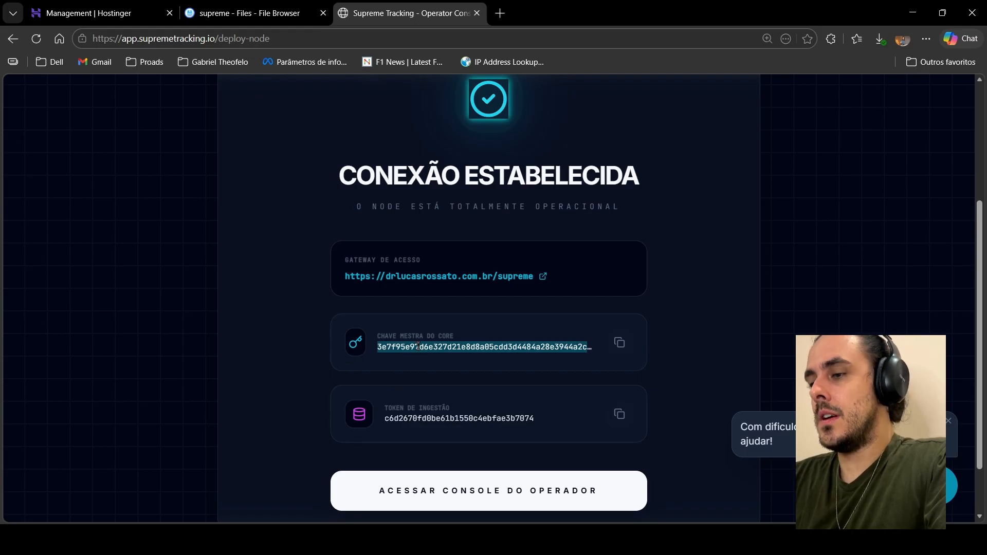
pyautogui.moveTo(389, 338); pyautogui.dragTo(448, 341)
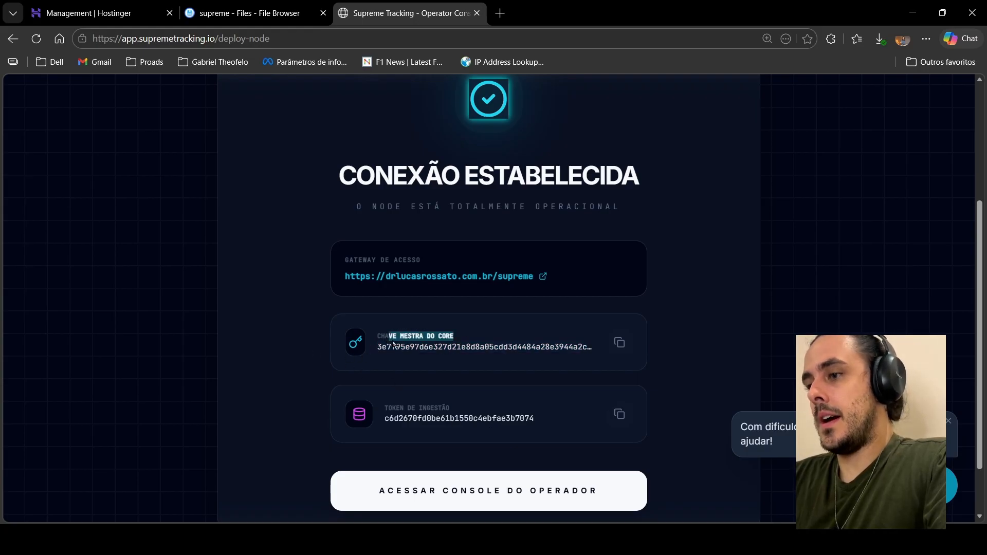
pyautogui.doubleClick(410, 336)
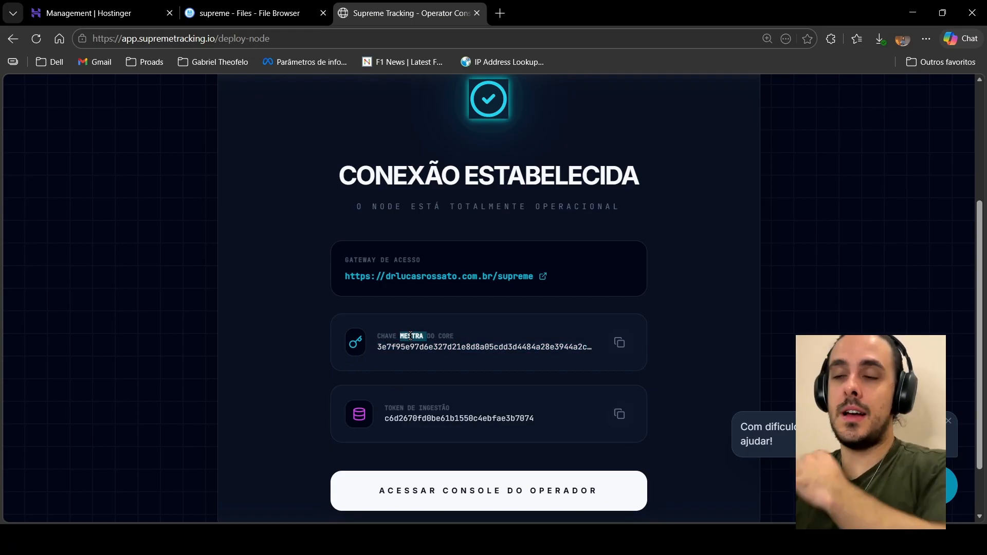
pyautogui.doubleClick(486, 347)
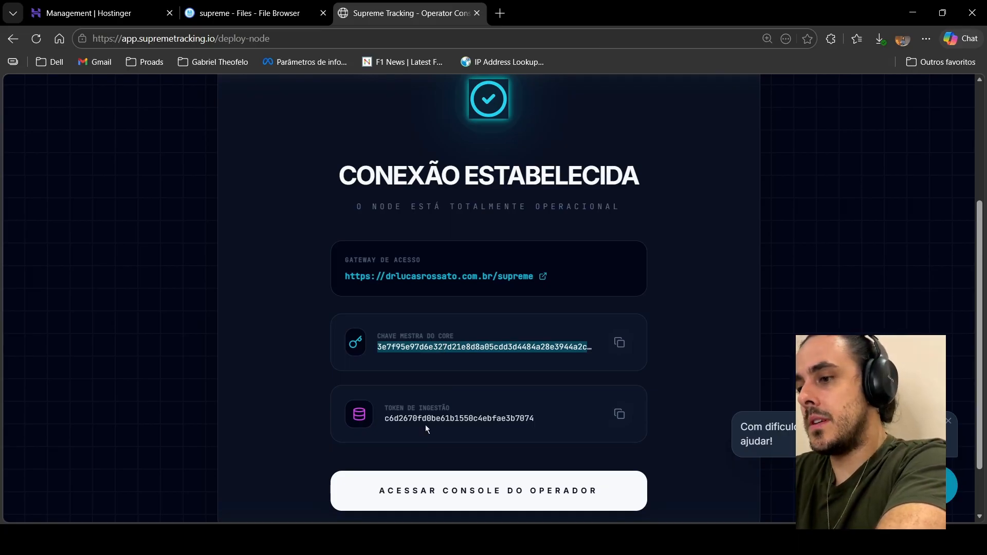
pyautogui.doubleClick(452, 419)
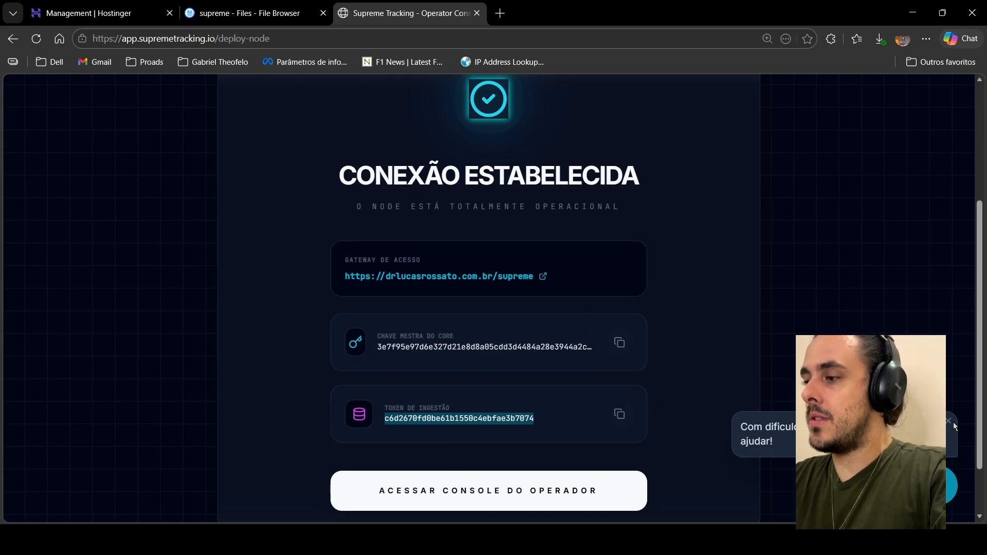
# Open Acessar Console do Operador and scroll the dashboard showing 0 events and 10% load.
pyautogui.click(565, 489)
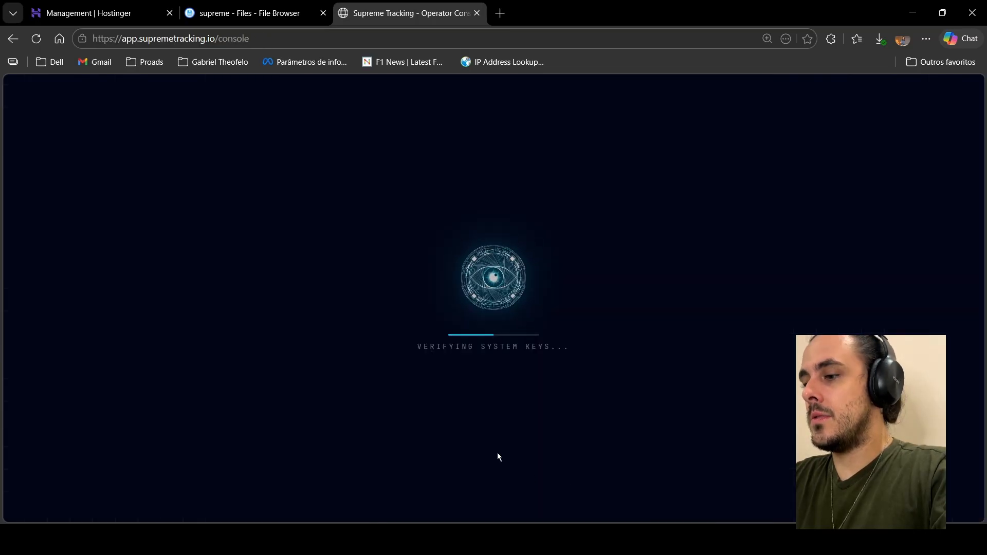
pyautogui.scroll(-8, 542, 271)
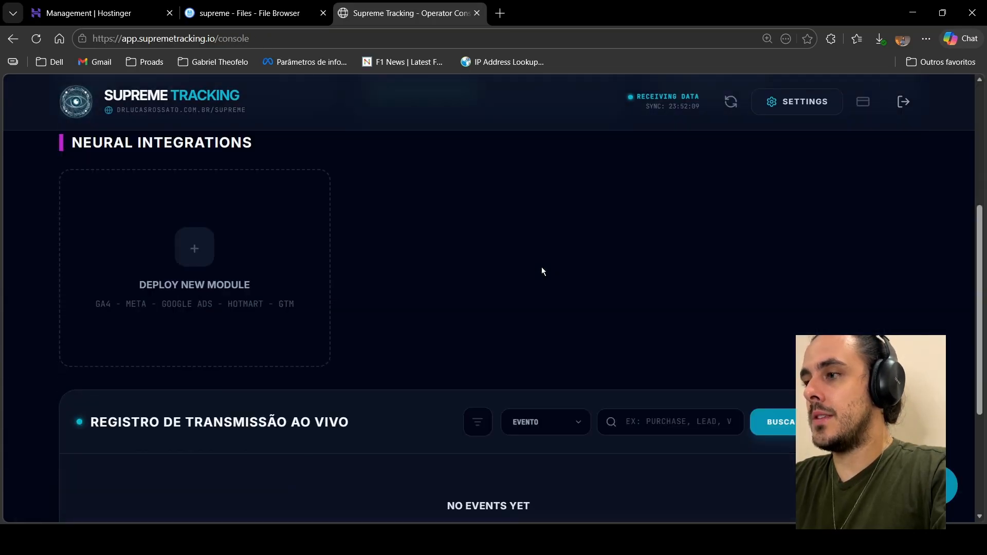
pyautogui.scroll(8, 541, 275)
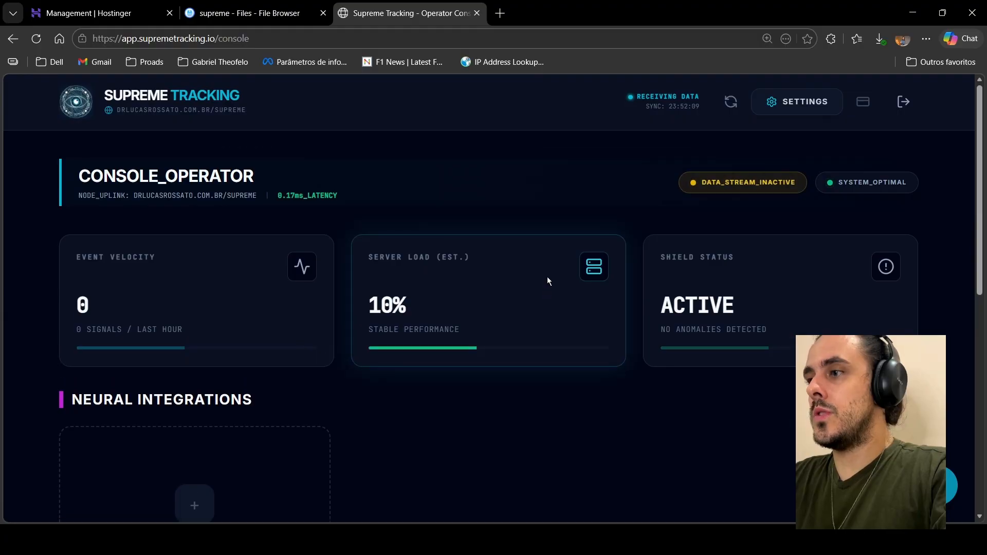